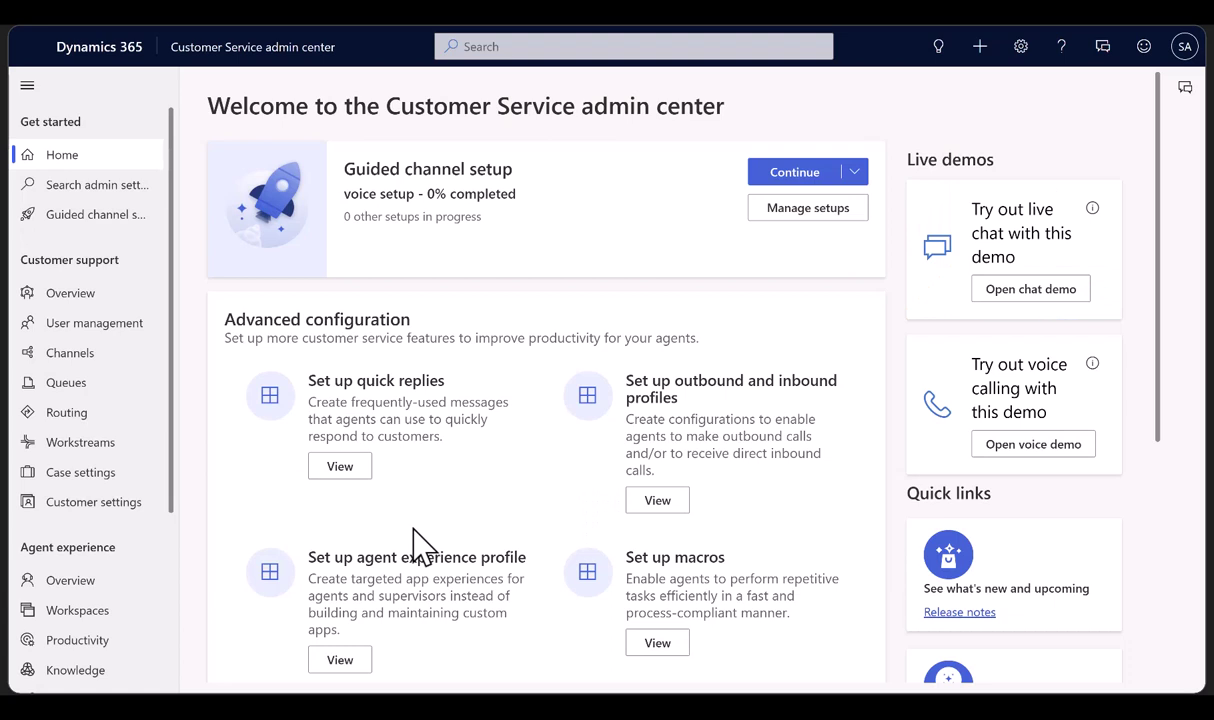
# Step: Turn on the full case form and the quick case form in the enhanced case experience settings
pyautogui.click(105, 472)
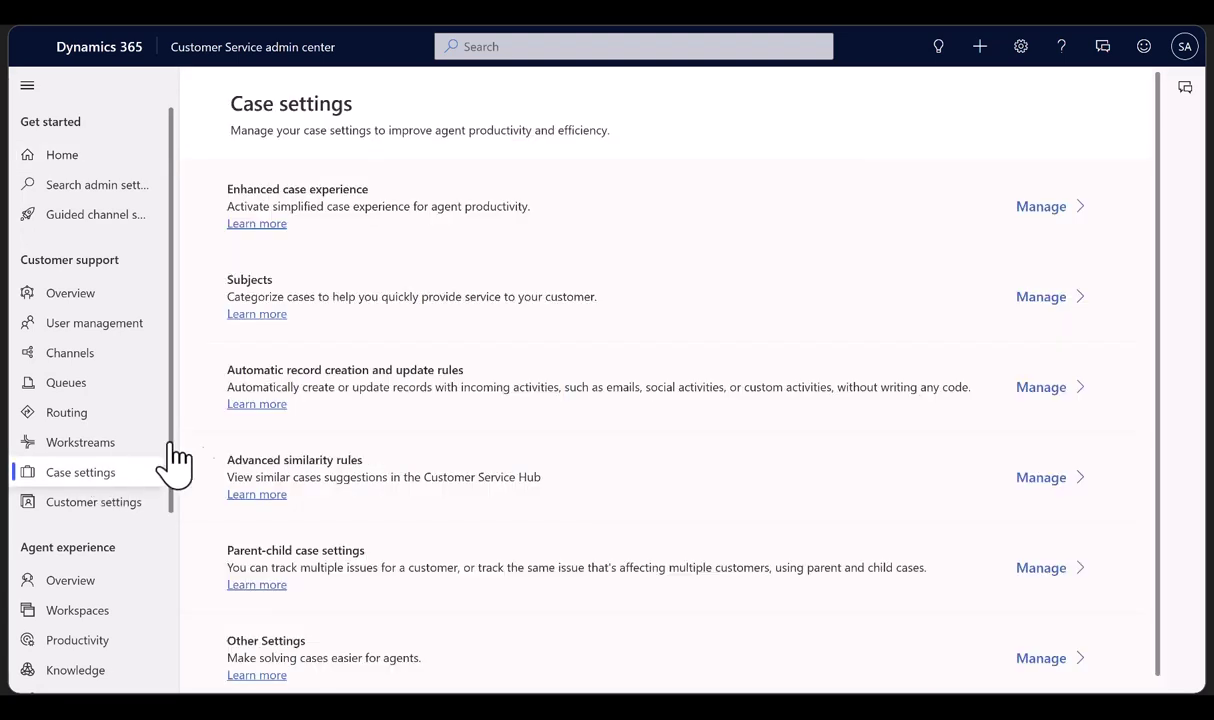
pyautogui.click(1041, 207)
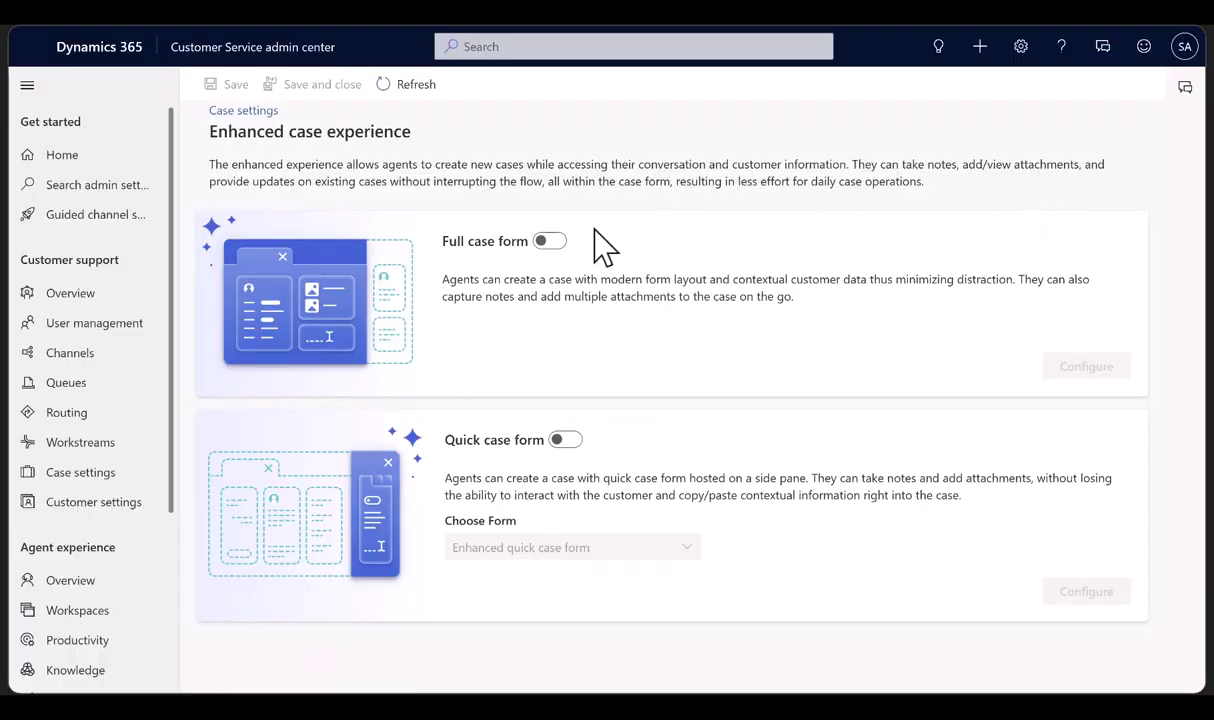
pyautogui.click(546, 241)
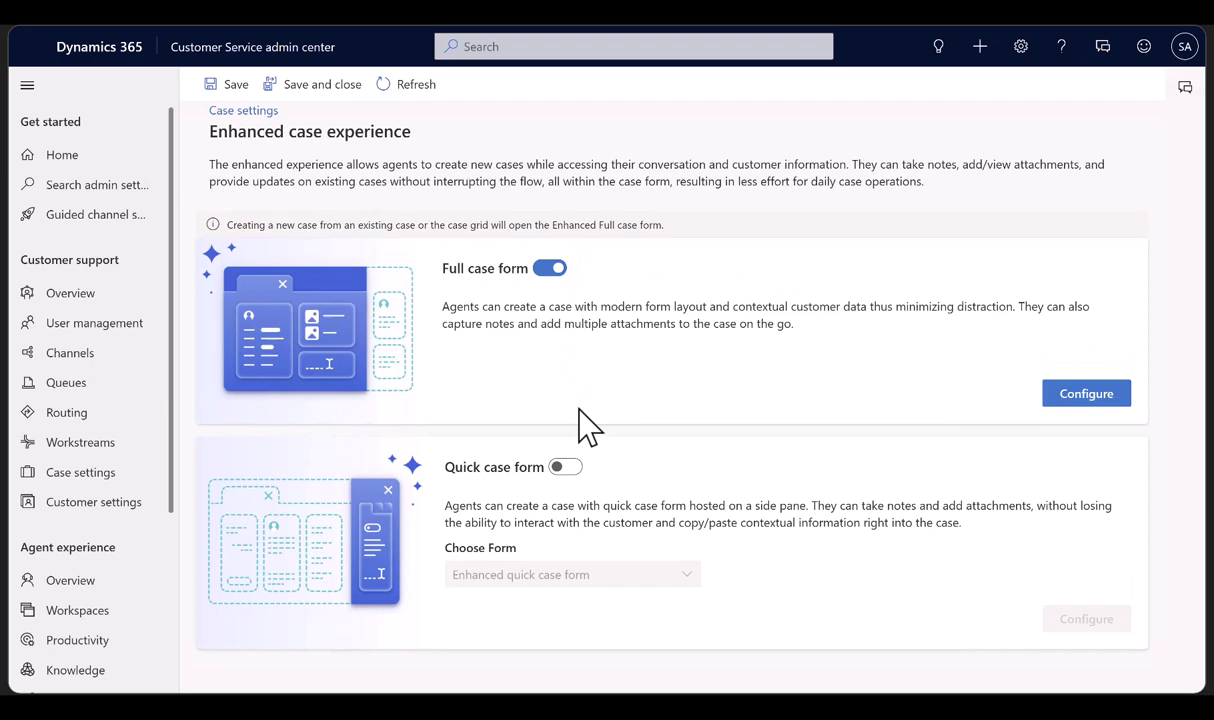
pyautogui.click(566, 467)
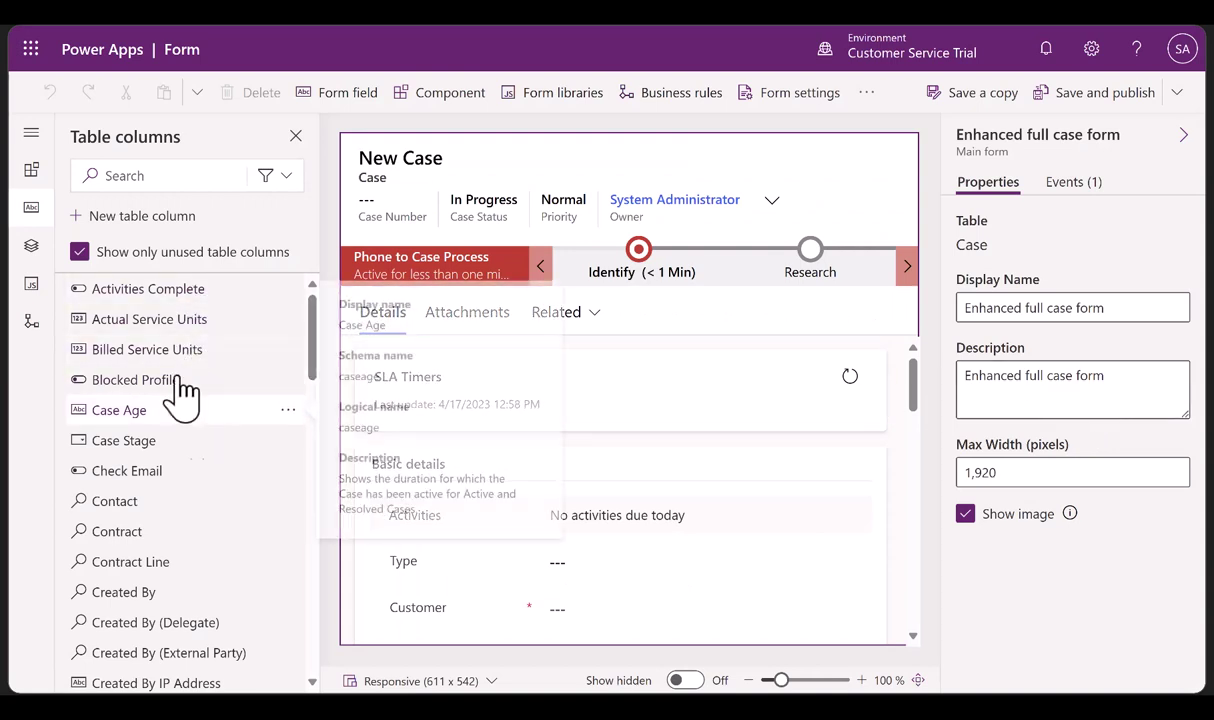
# Step: Show the components available for the Enhanced full case form, and save and close the enhanced case experience settings
pyautogui.click(31, 134)
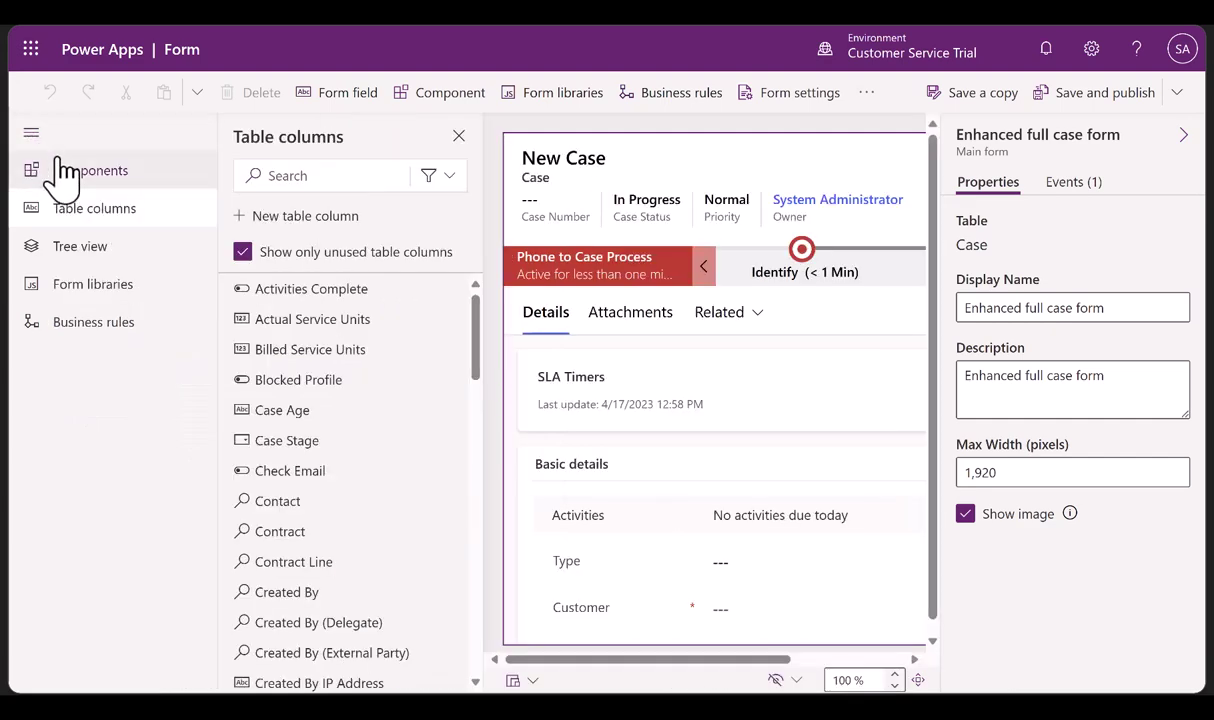
pyautogui.click(86, 176)
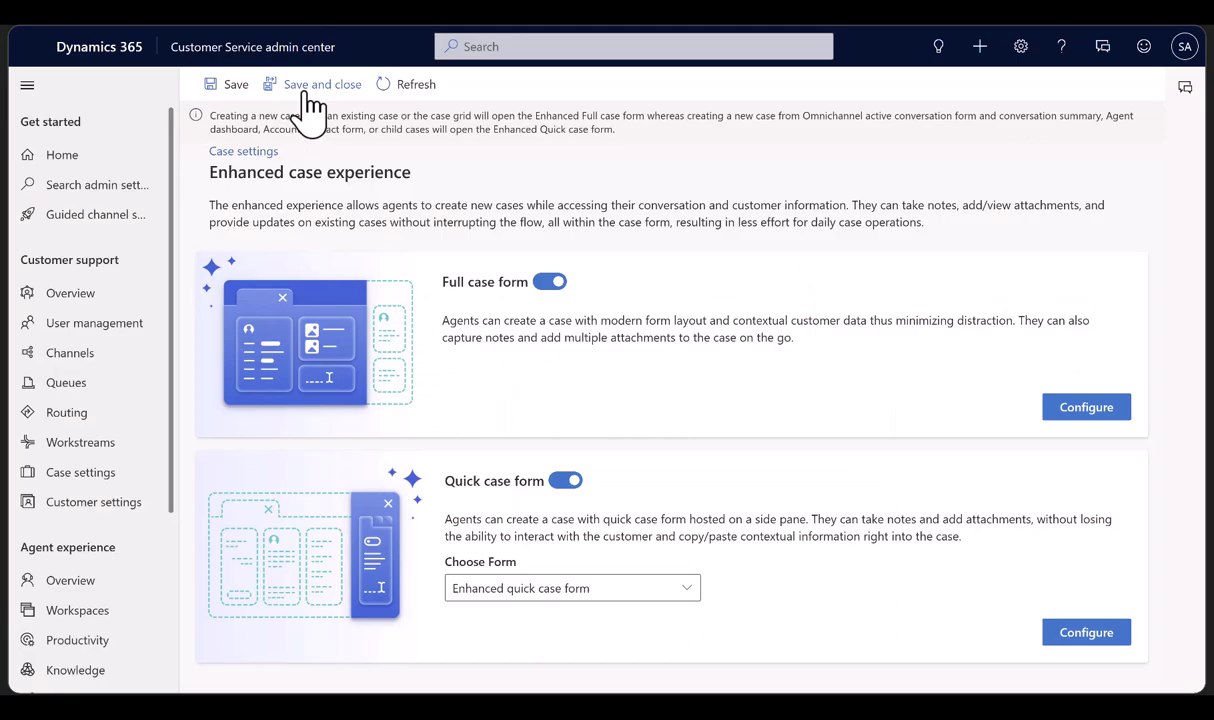
pyautogui.click(311, 104)
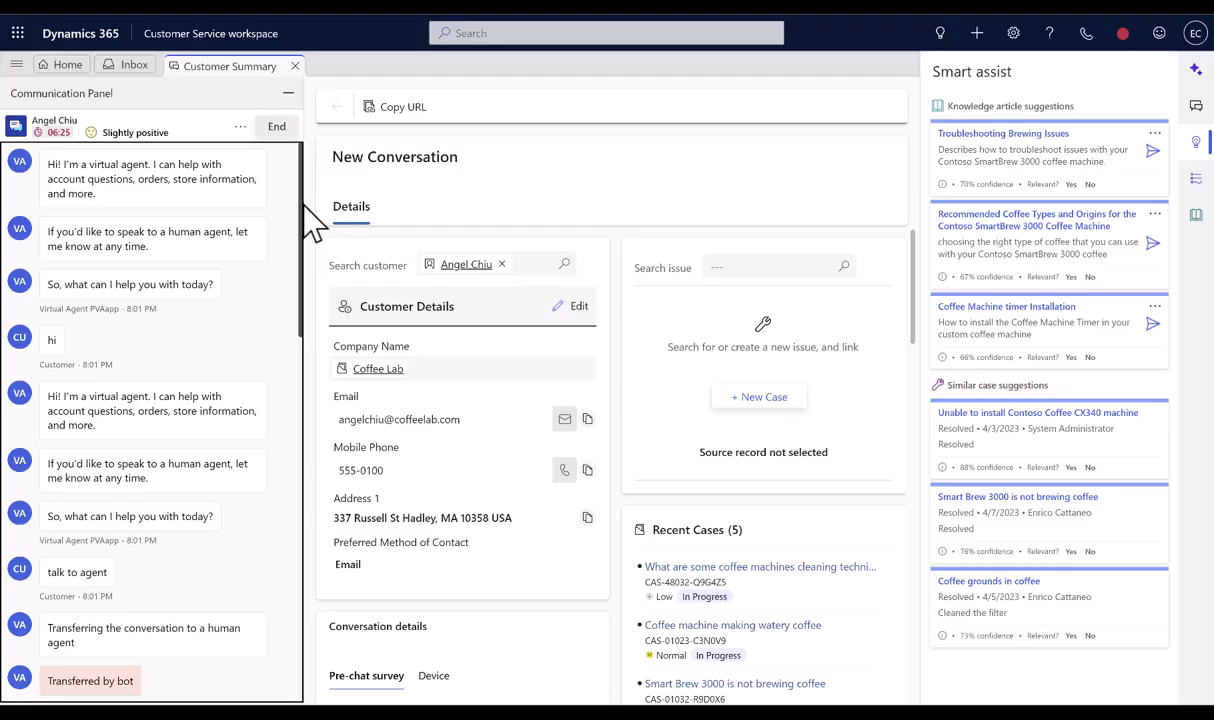
# Step: Create a case from the AI-generated summary at the end of the customer's chat conversation
pyautogui.moveTo(304, 210); pyautogui.dragTo(313, 608)
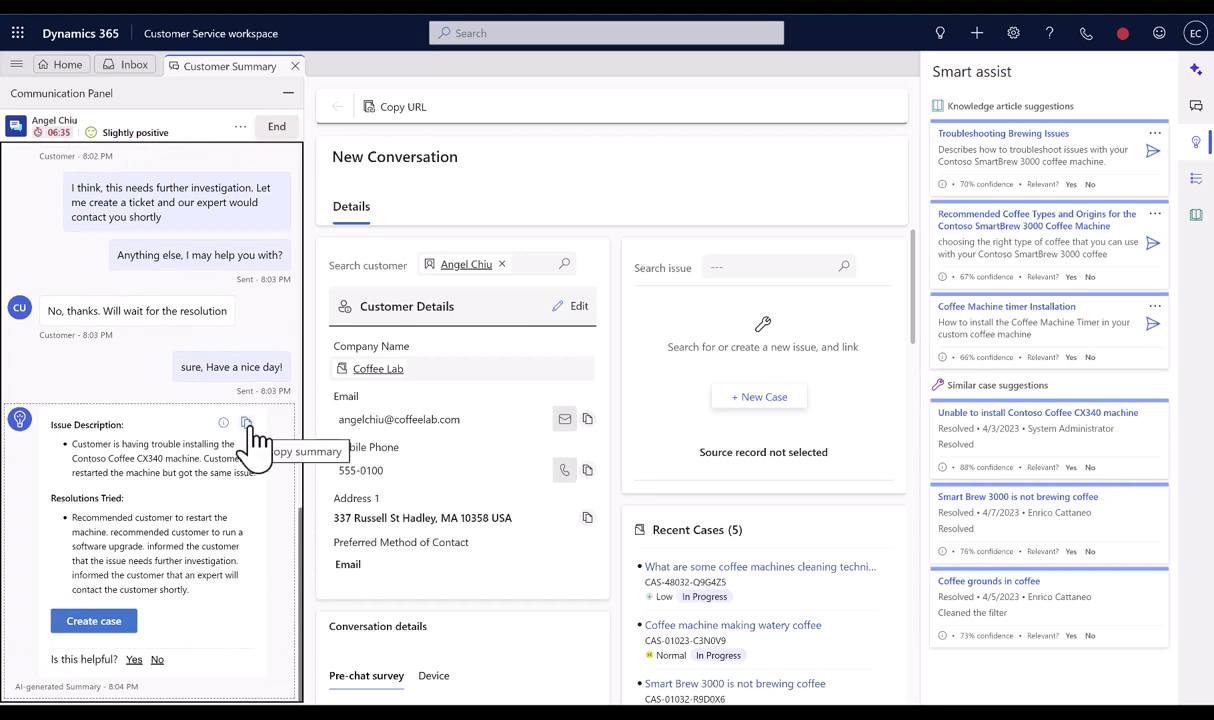
pyautogui.click(103, 624)
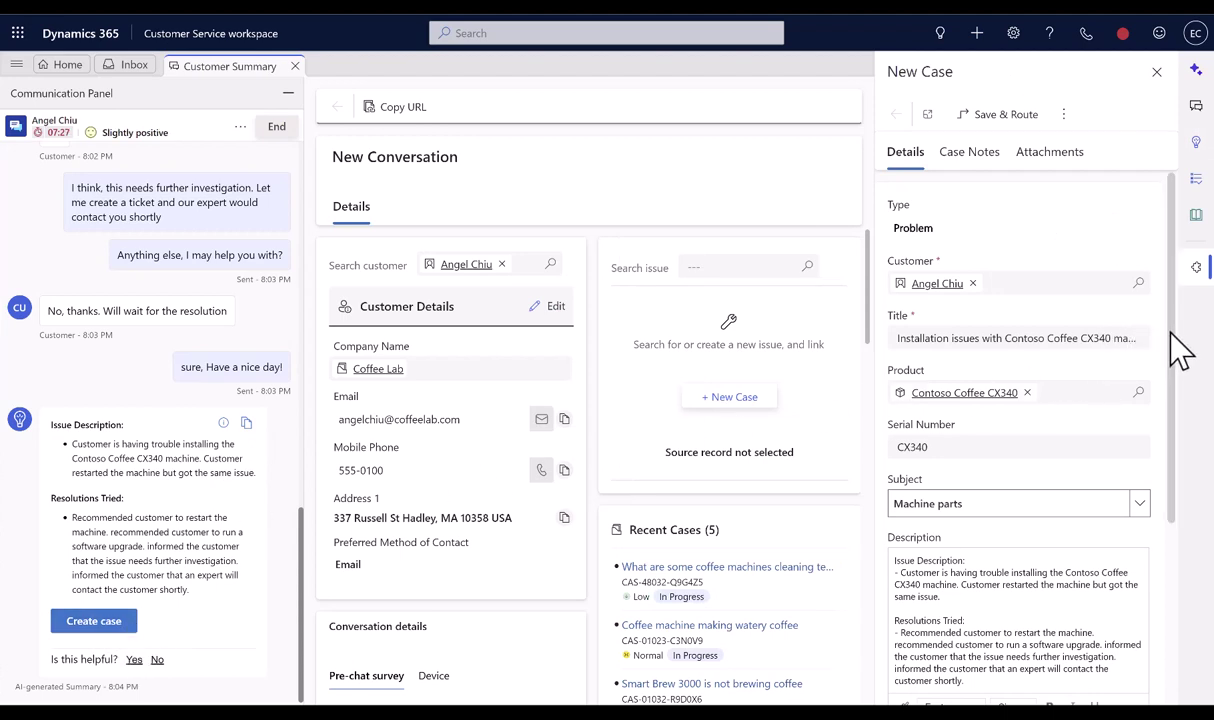
# Step: Insert the Contoso coffee machine picture below the text in the new case's description
pyautogui.moveTo(1170, 335); pyautogui.dragTo(1171, 545)
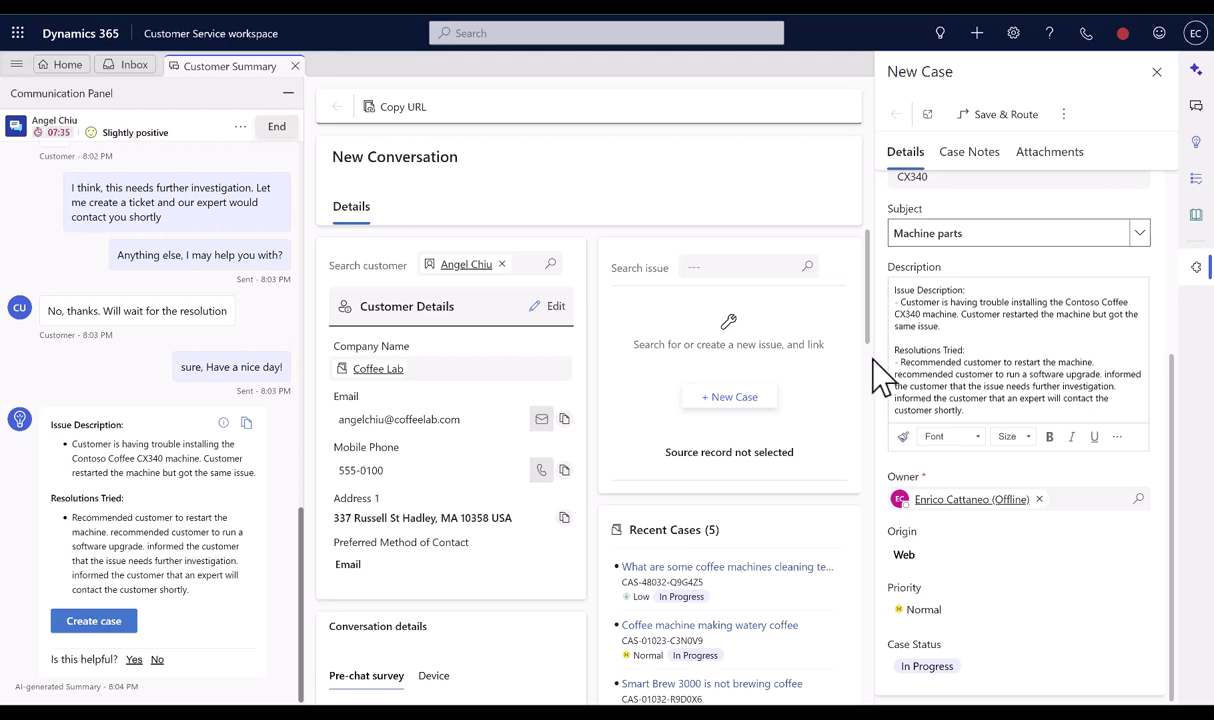
pyautogui.moveTo(868, 362); pyautogui.dragTo(873, 533)
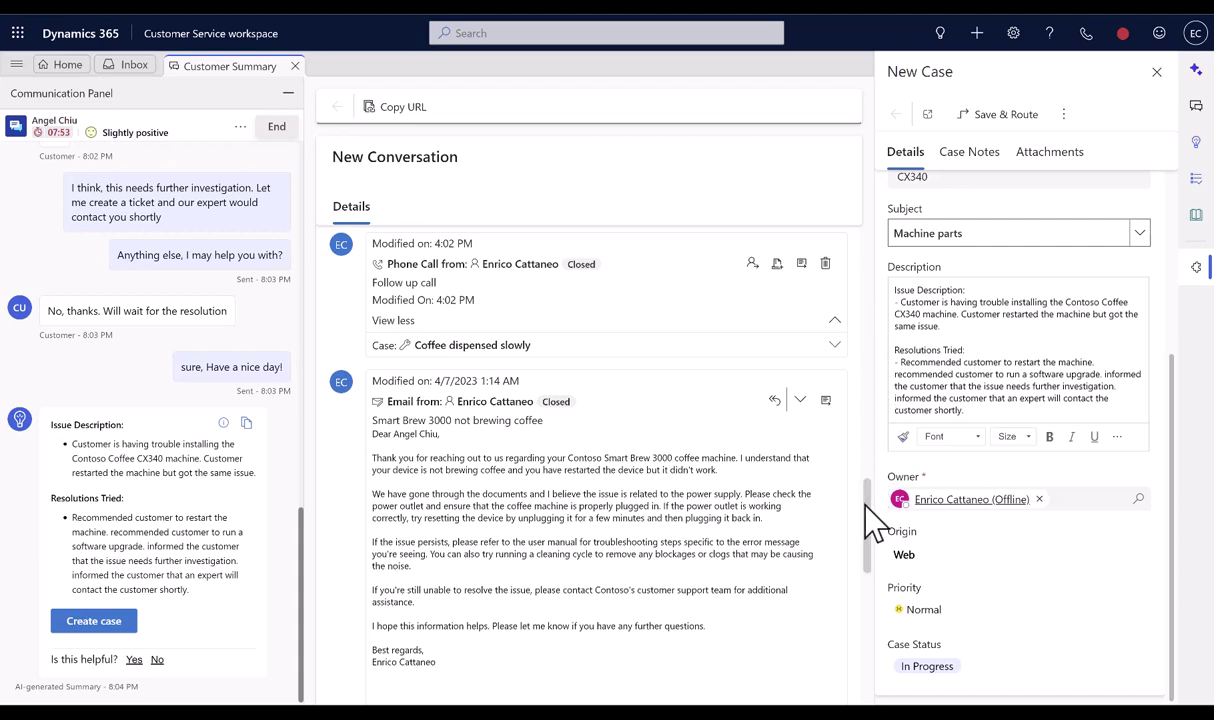
pyautogui.moveTo(867, 505); pyautogui.dragTo(902, 317)
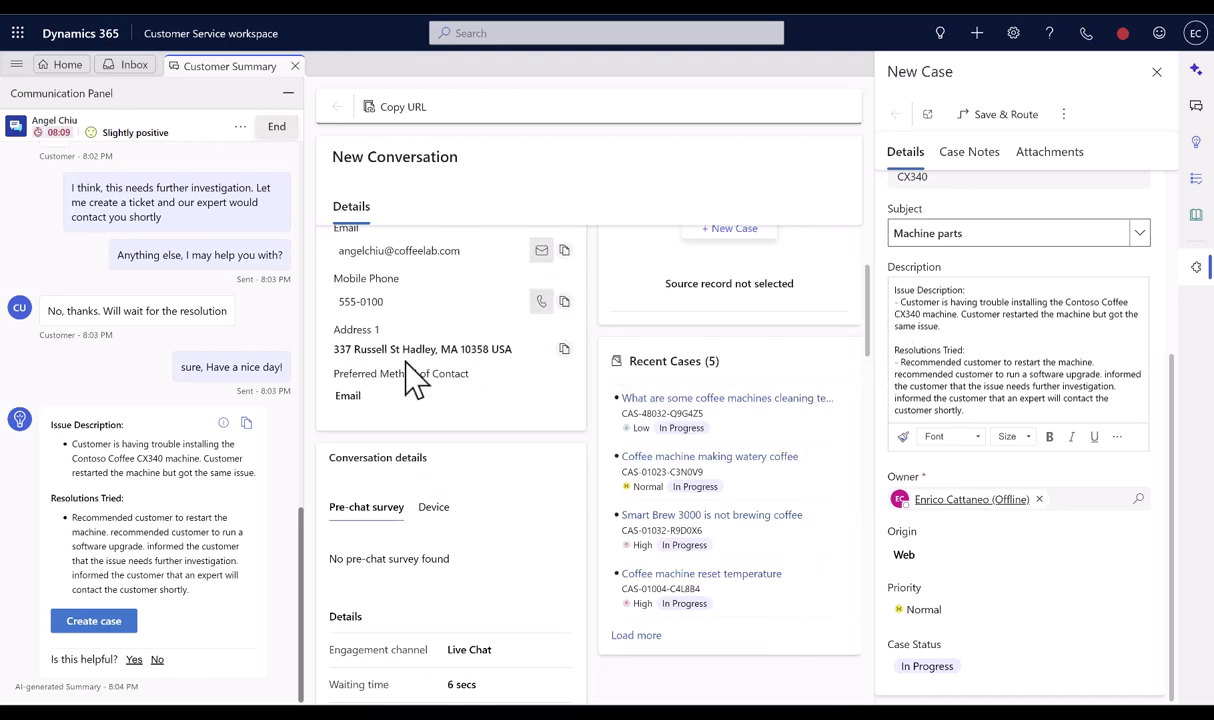
pyautogui.hotkey('alt', 'Tab')
pyautogui.moveTo(240, 253); pyautogui.dragTo(938, 425)
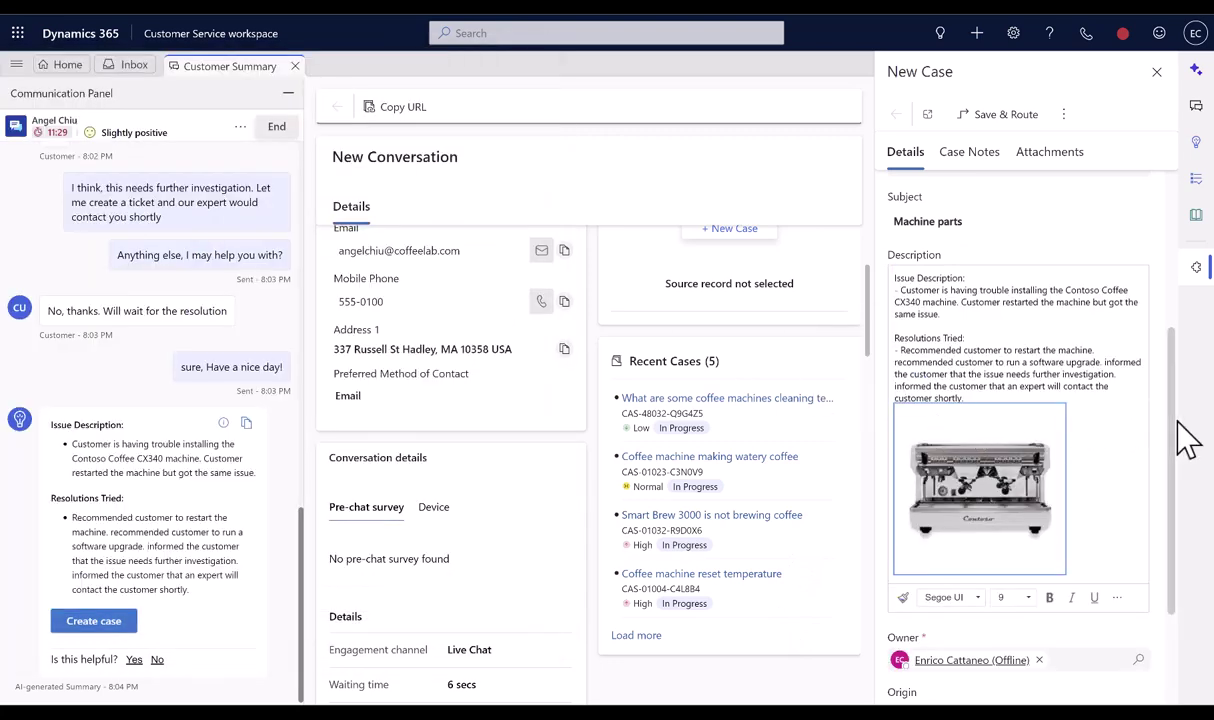
# Step: Set the new case's priority to High and its case status to Researching
pyautogui.moveTo(1171, 425); pyautogui.dragTo(1171, 618)
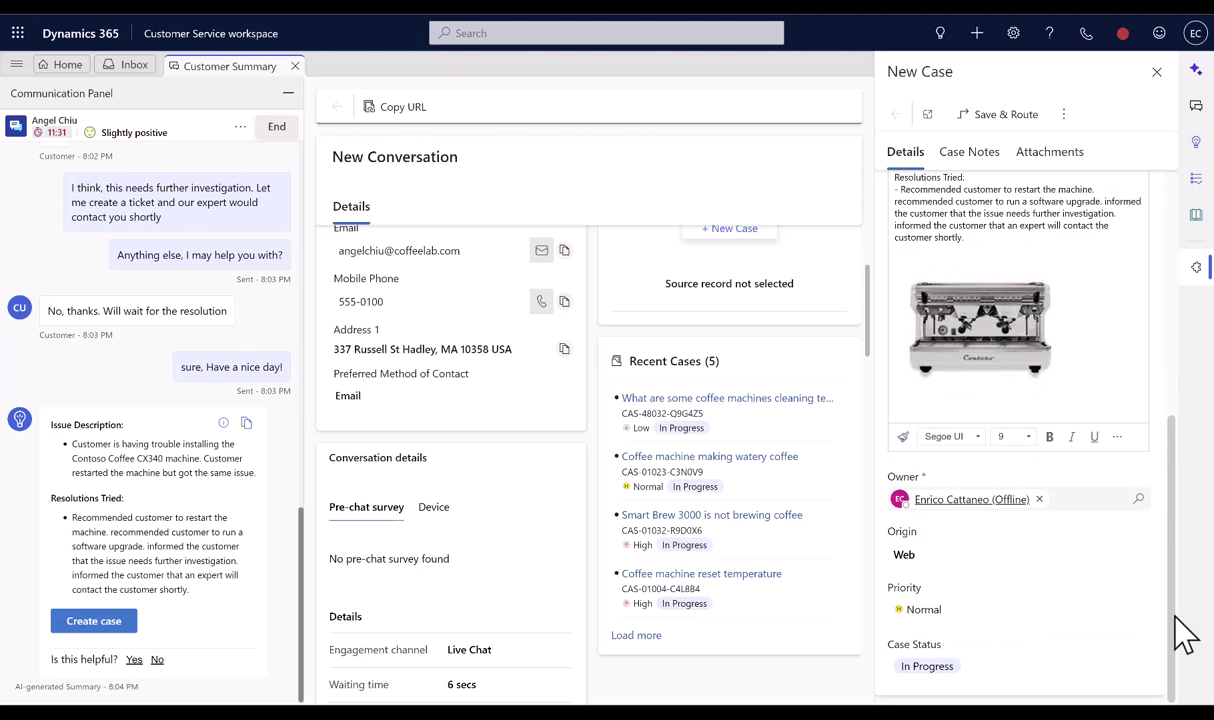
pyautogui.click(1096, 618)
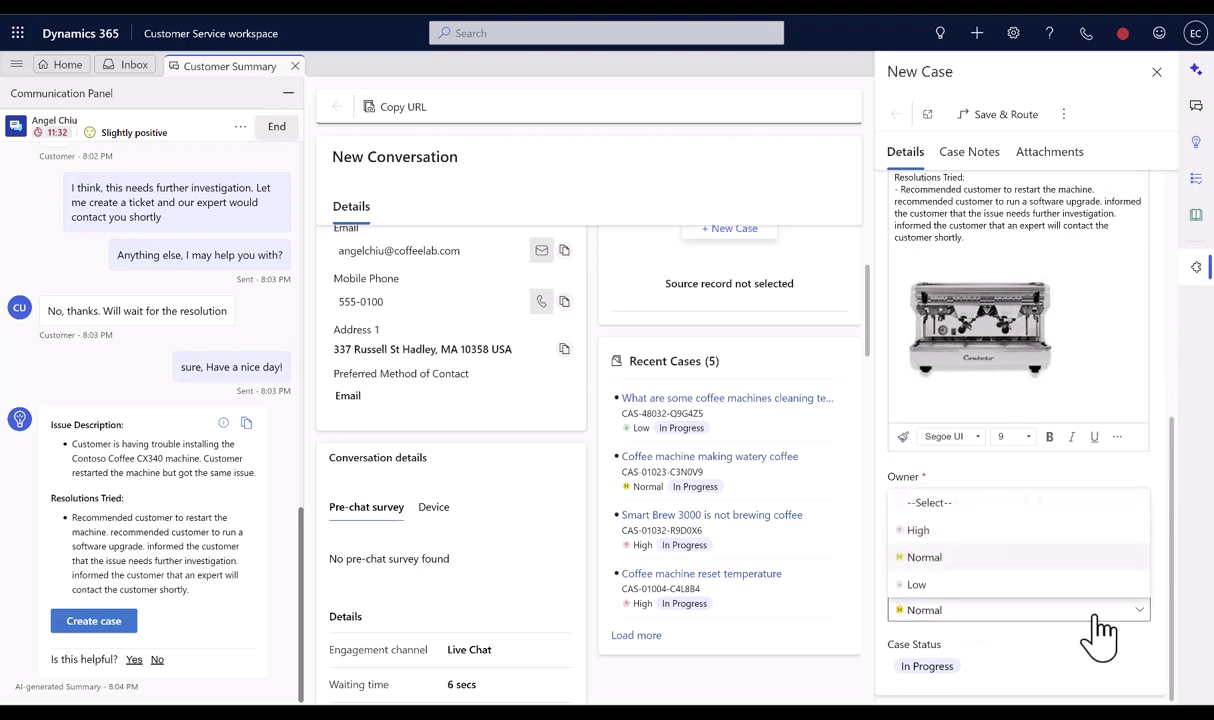
pyautogui.click(1050, 533)
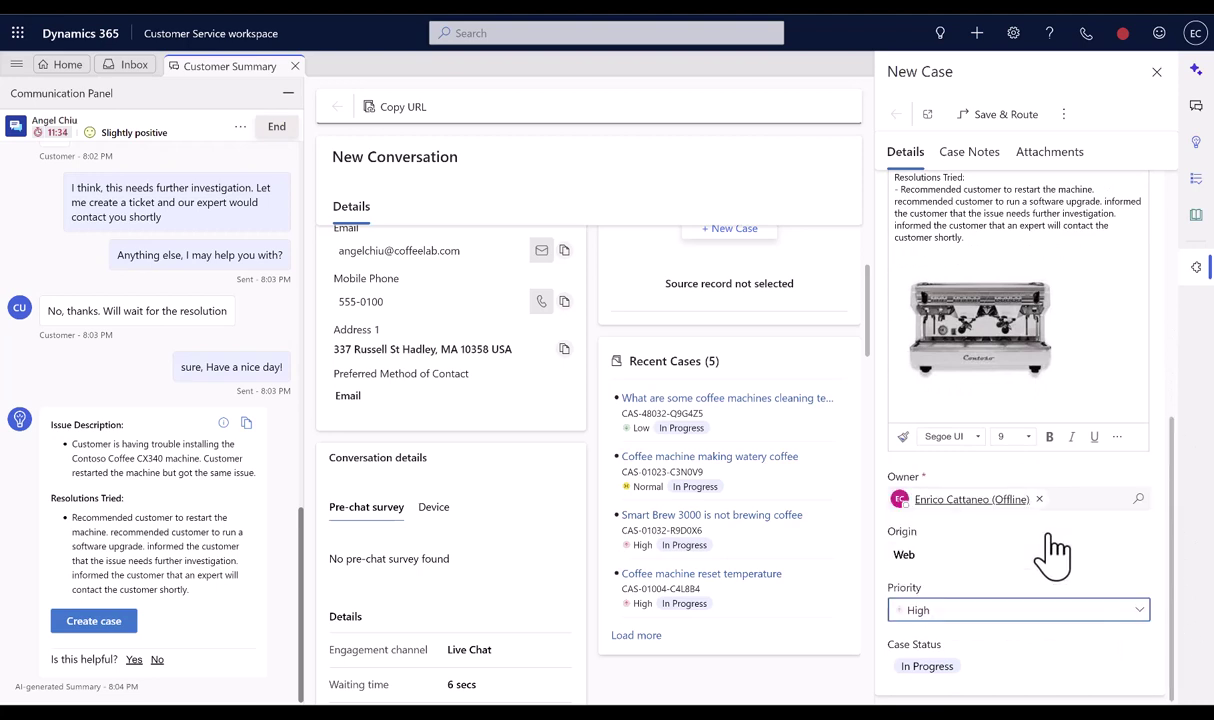
pyautogui.click(1026, 666)
pyautogui.click(998, 637)
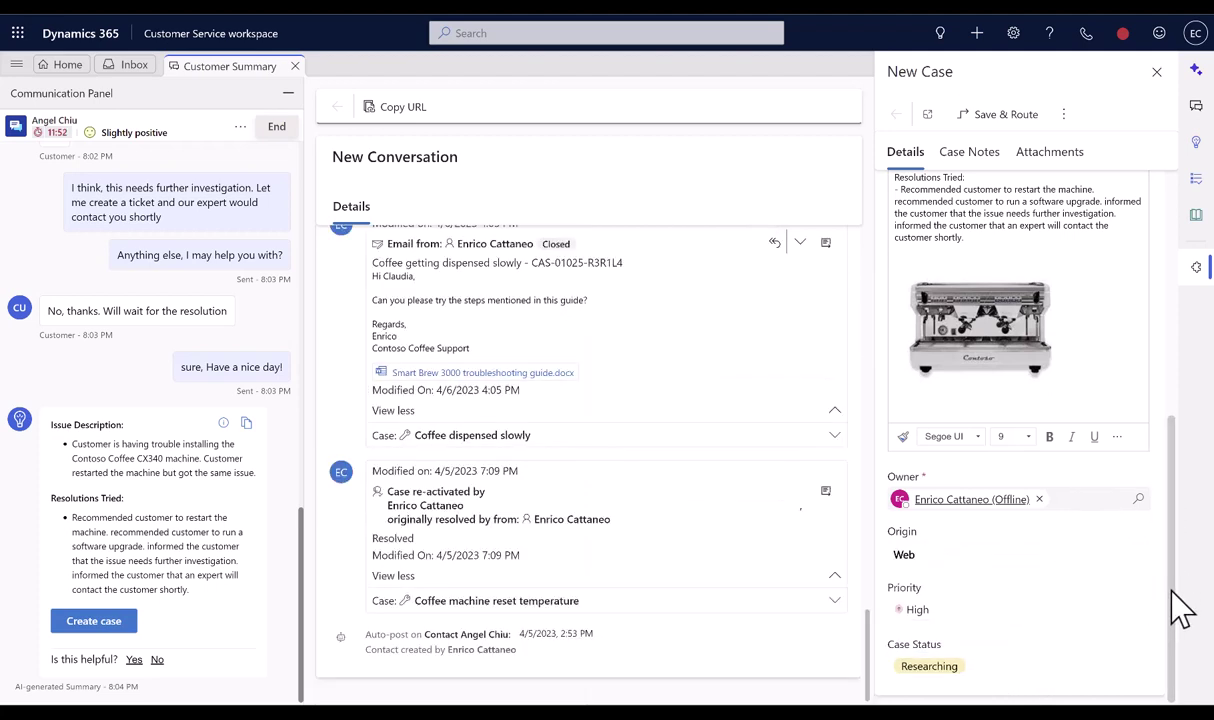
# Step: Add the case note "Troubleshoot CX340 coffee machine. Customer needs solution asap since it is critical for their business."
pyautogui.moveTo(1173, 592); pyautogui.dragTo(1133, 271)
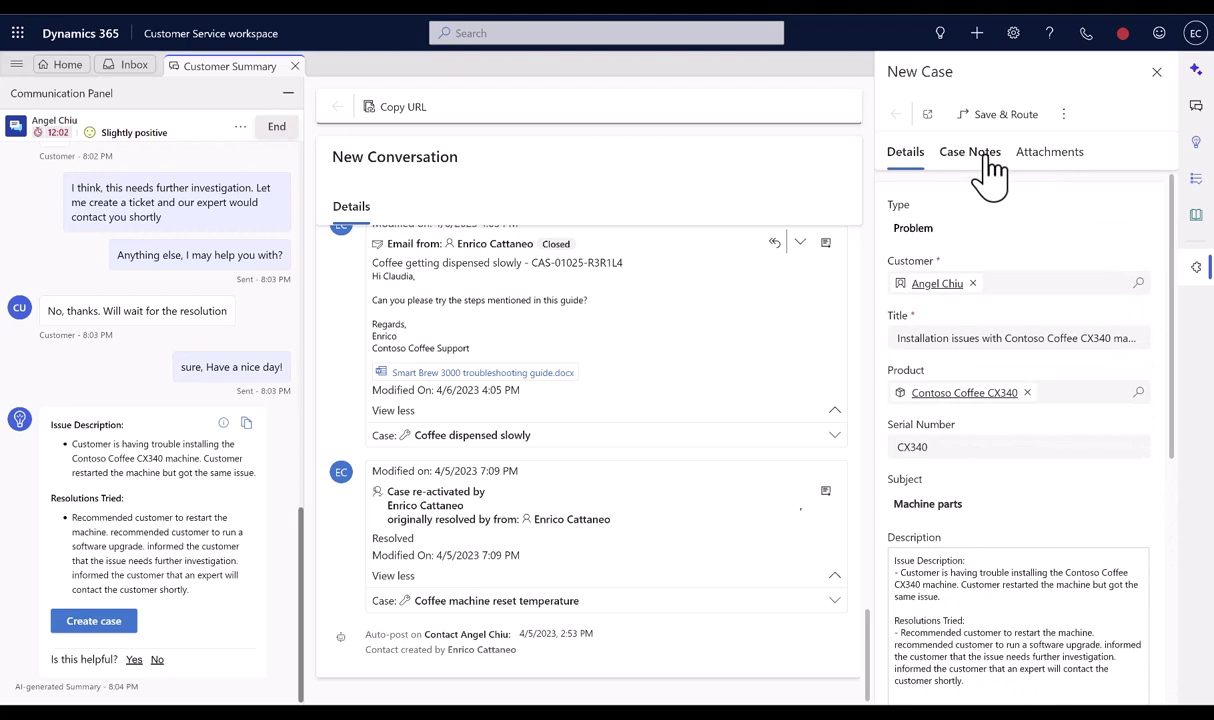
pyautogui.click(987, 158)
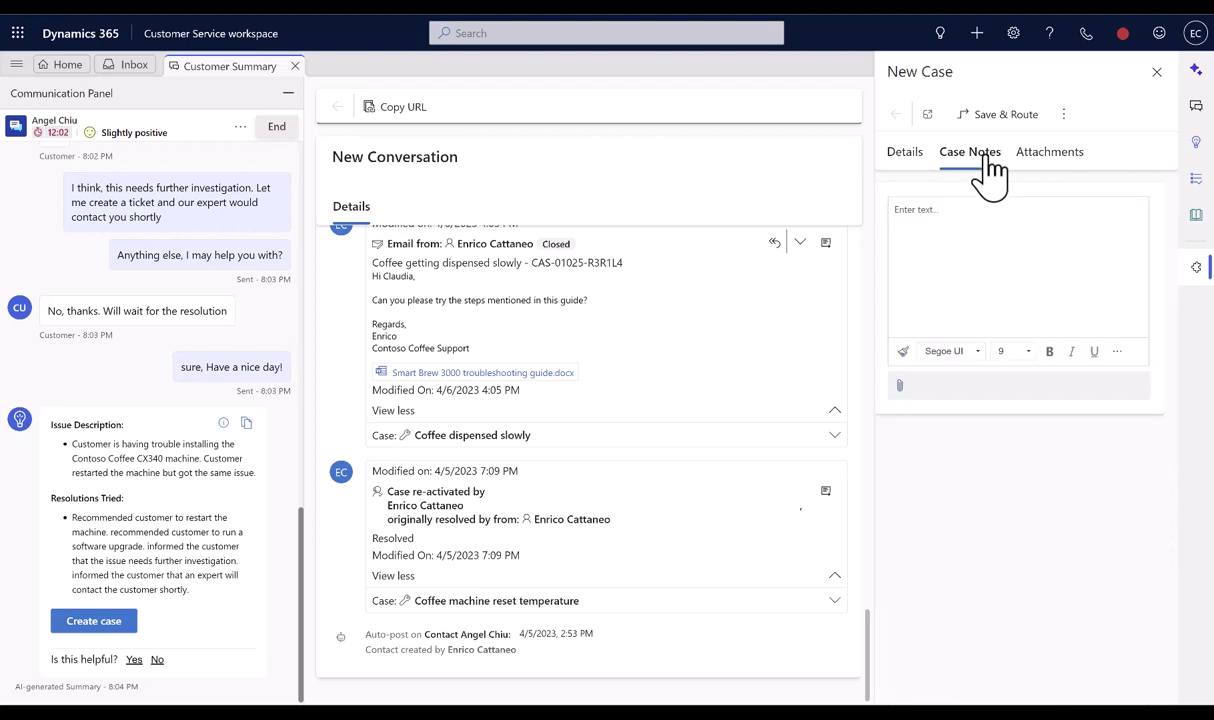
pyautogui.click(919, 235)
pyautogui.hotkey('ctrl', 'v')
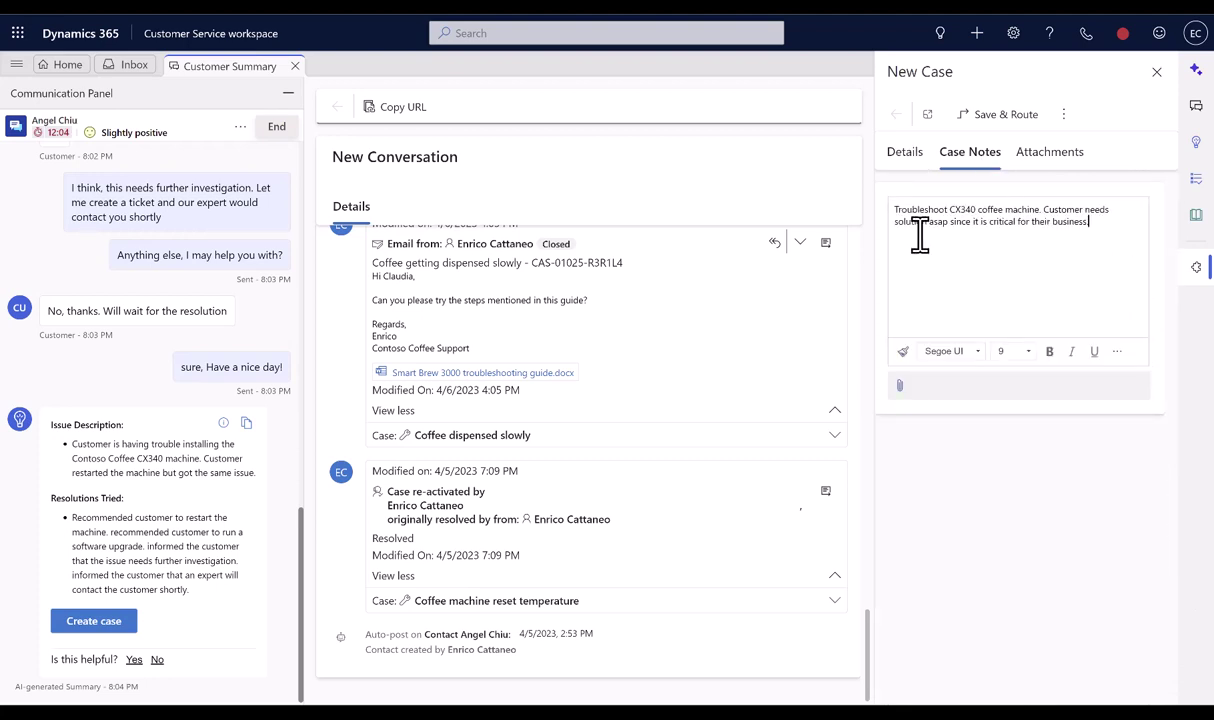
# Step: Attach the Contoso Coffee CX 340 invoice, Contoso coffee machine, CX 340 troubleshooting and CX340 software upgrade files to the case
pyautogui.click(1066, 168)
pyautogui.click(1088, 210)
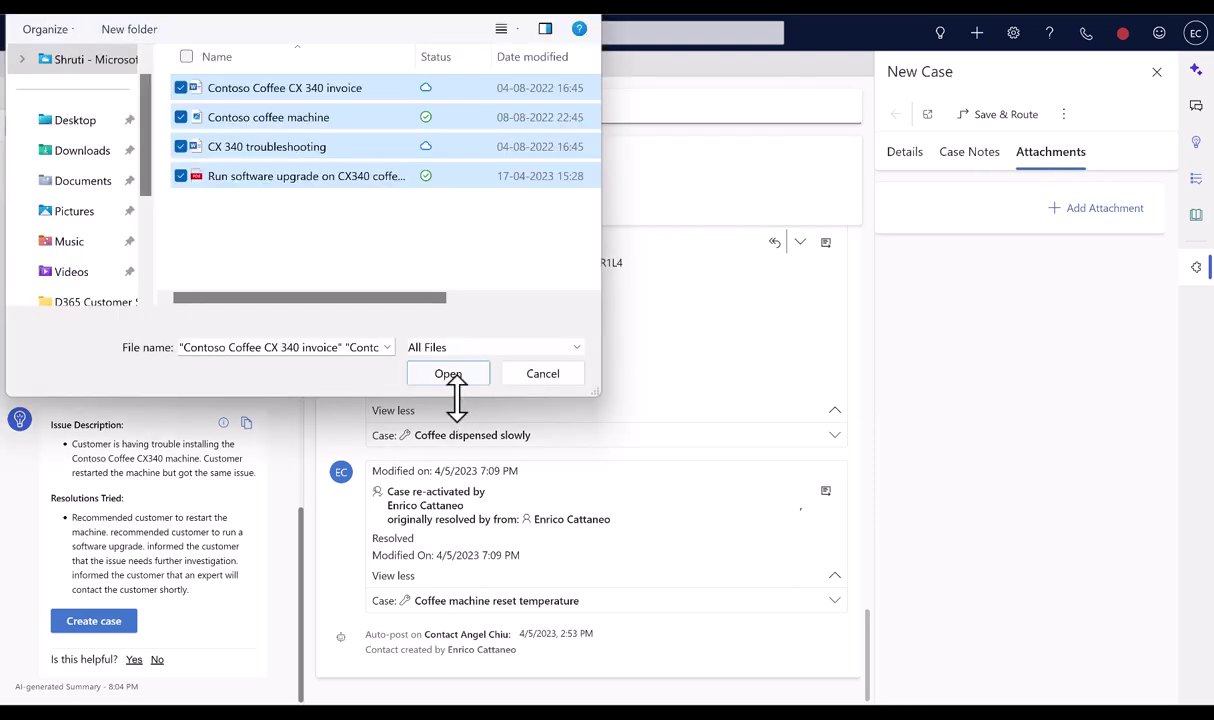
pyautogui.click(448, 374)
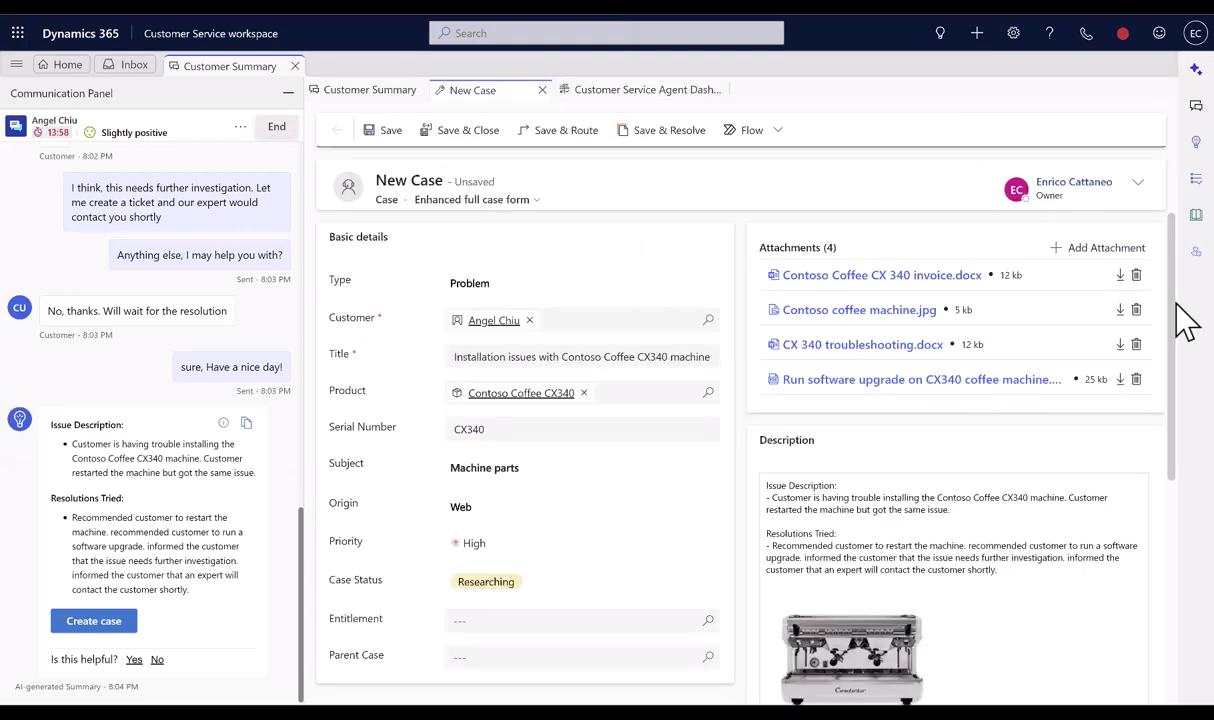
# Step: Review the description and notes of the new case in the full case form and save the case
pyautogui.scroll(-3, 1184, 340)
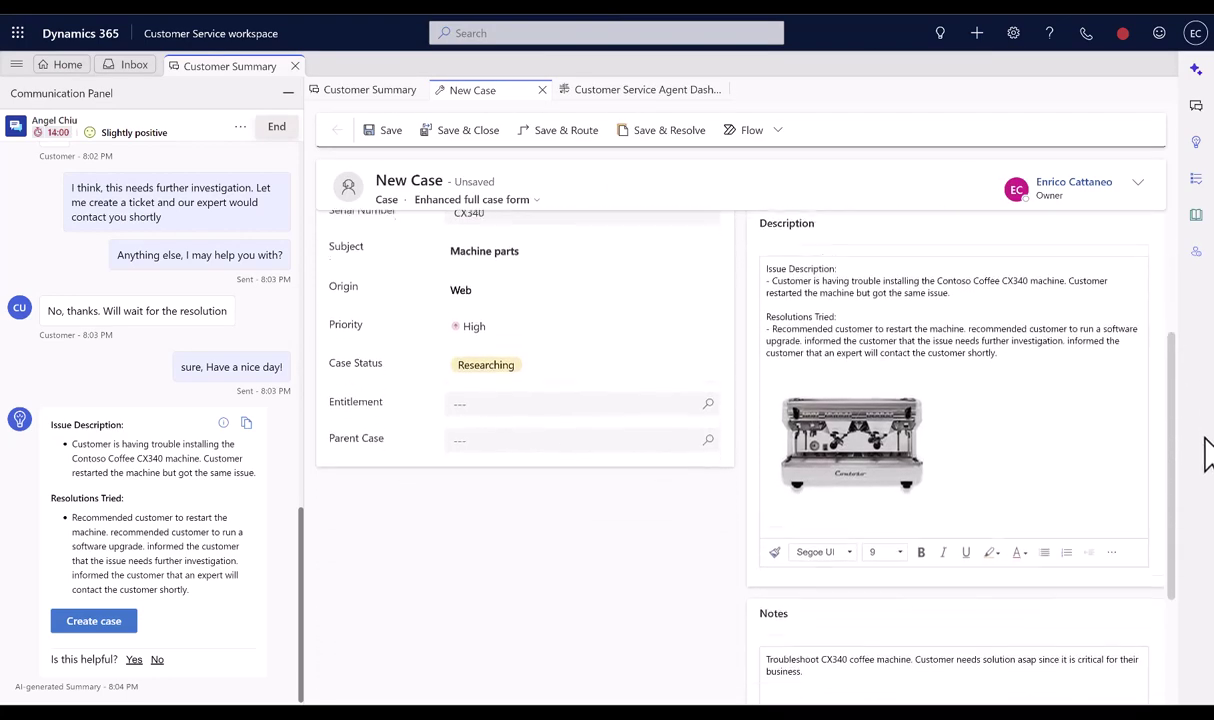
pyautogui.scroll(-3, 720, 318)
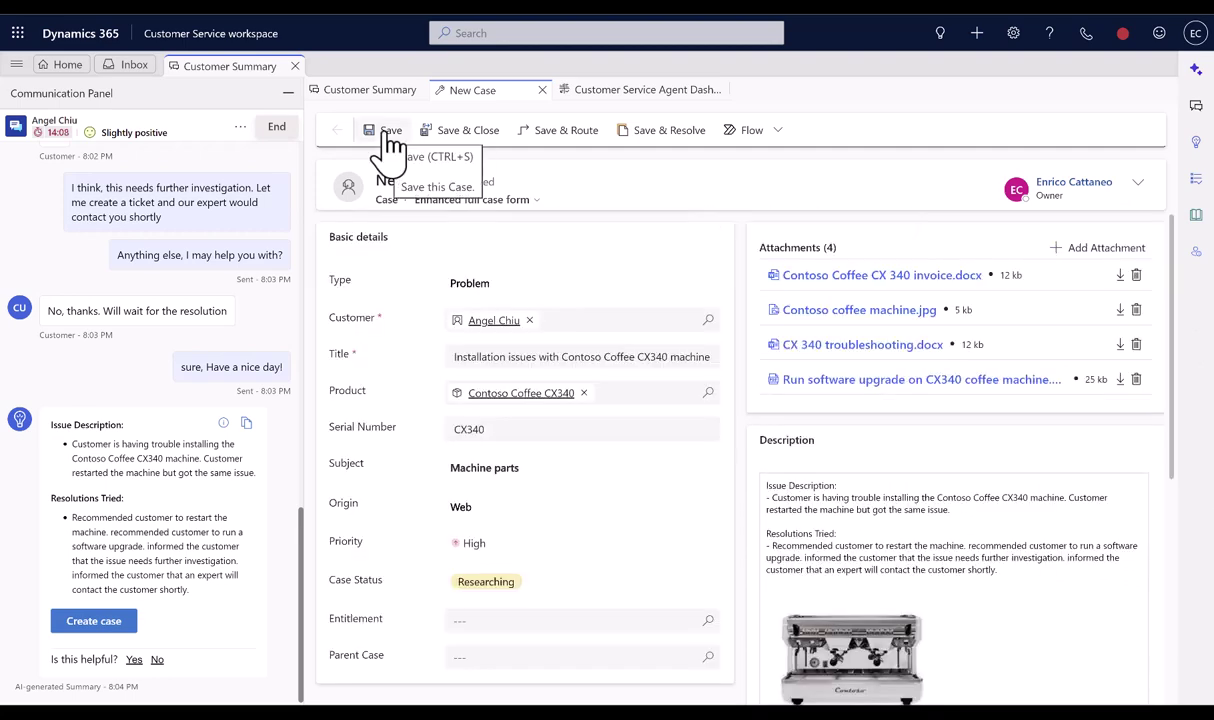
pyautogui.click(391, 131)
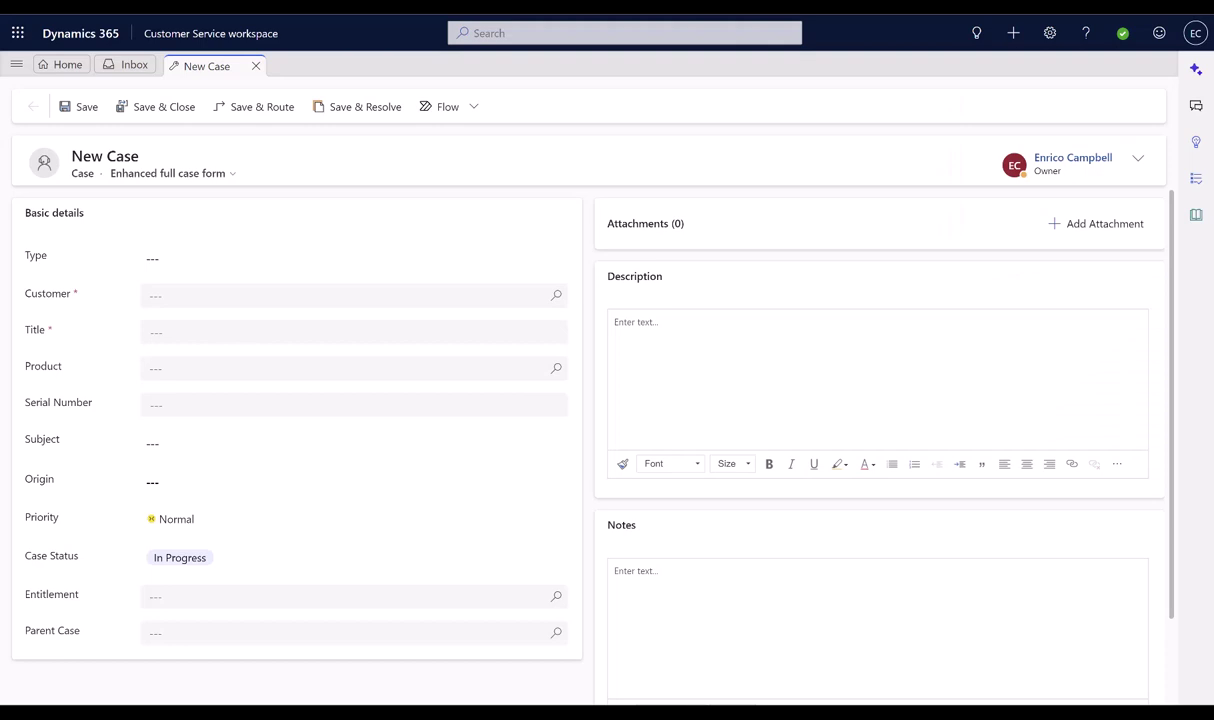
# Step: Fill in the blank case with type Question, the customer's contact and the title "How to clean my coffee maker?"
pyautogui.click(407, 260)
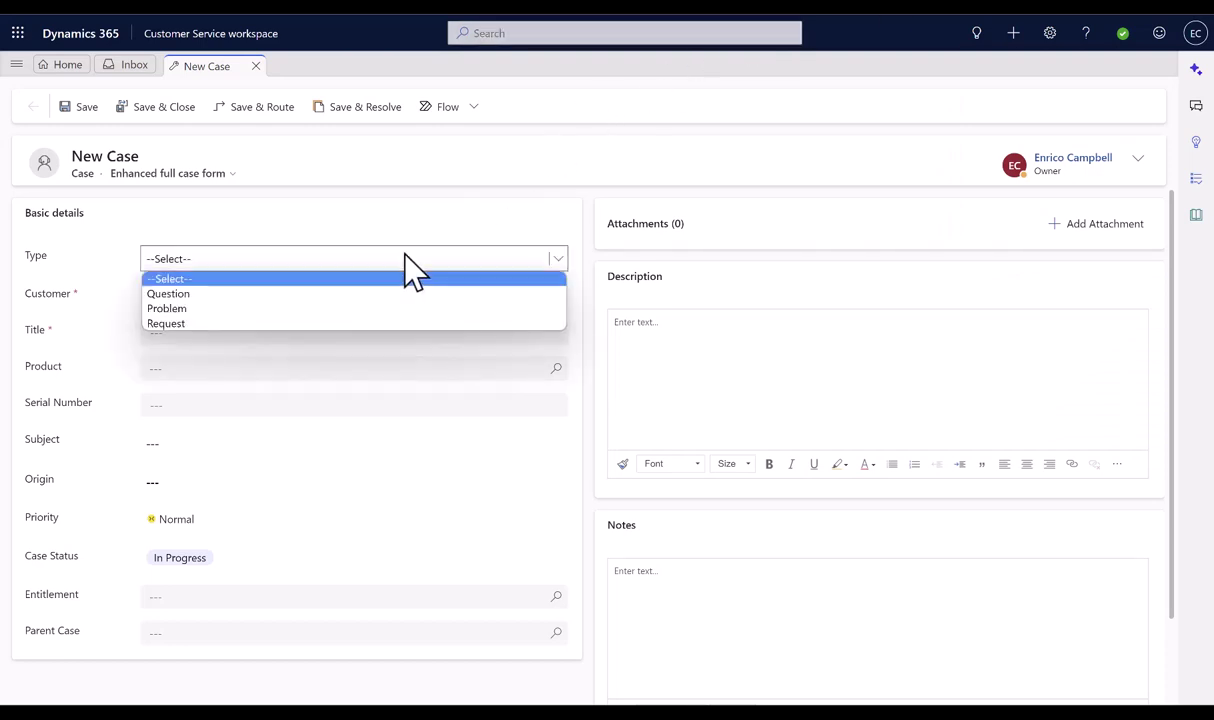
pyautogui.click(367, 293)
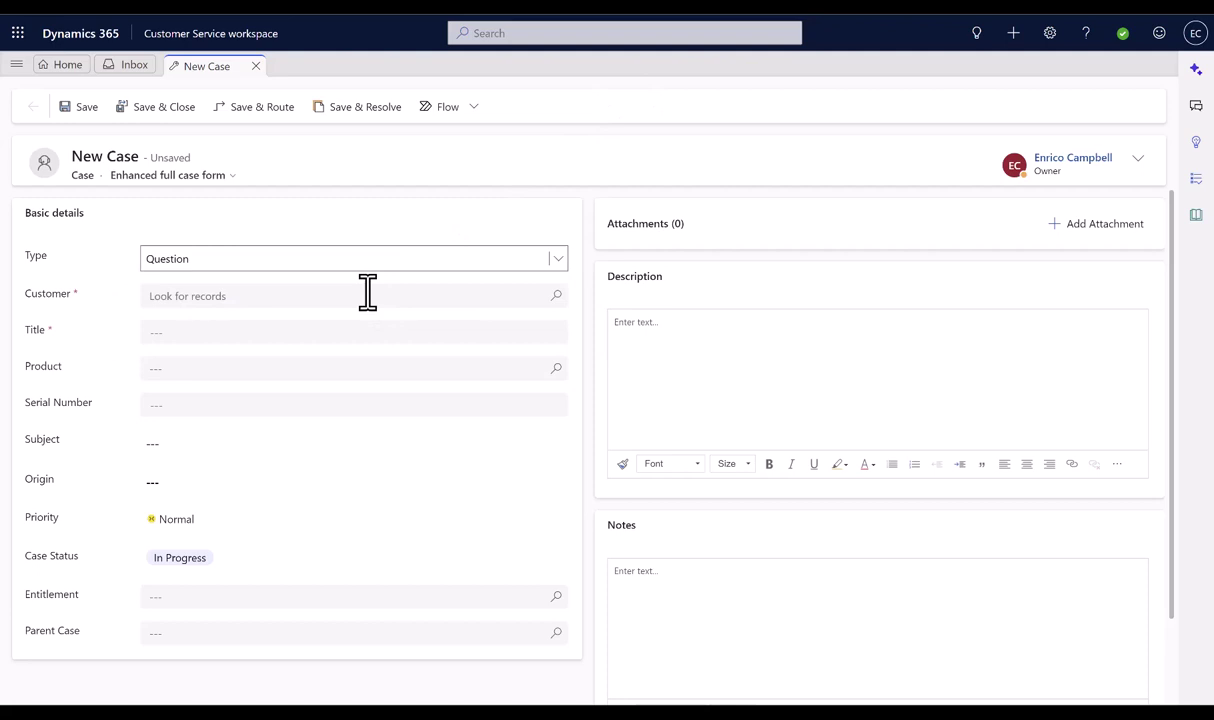
pyautogui.click(367, 295)
pyautogui.click(319, 360)
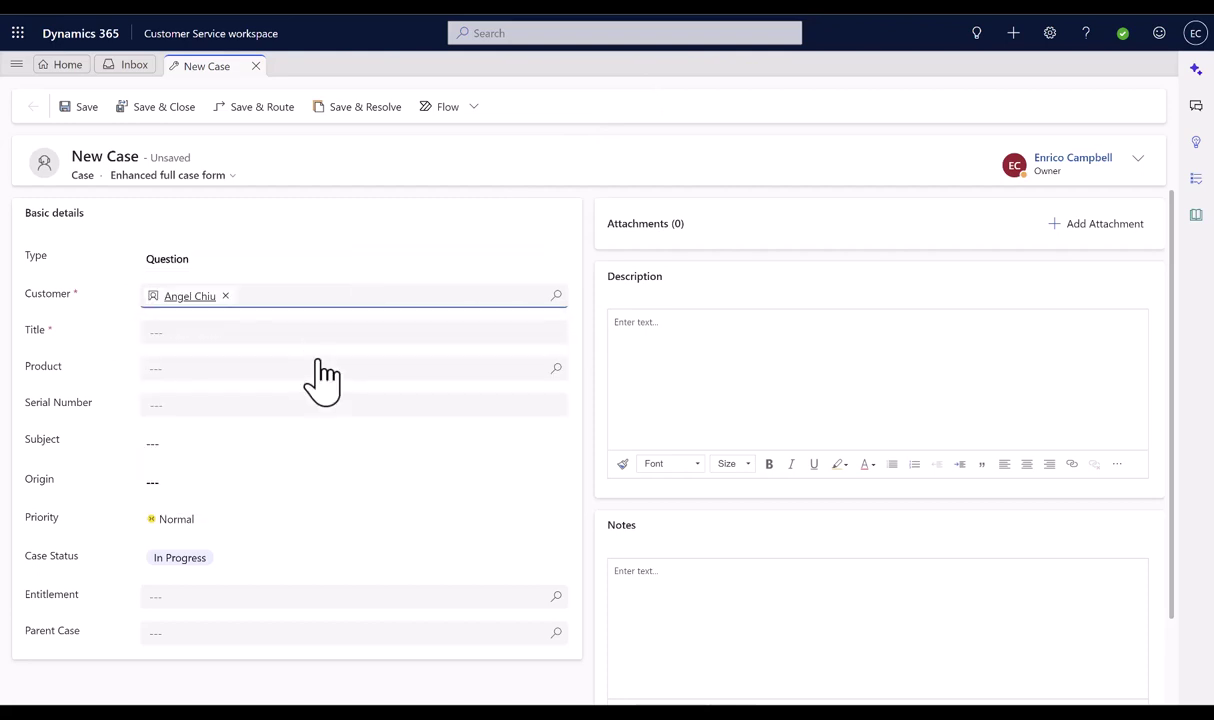
pyautogui.click(322, 338)
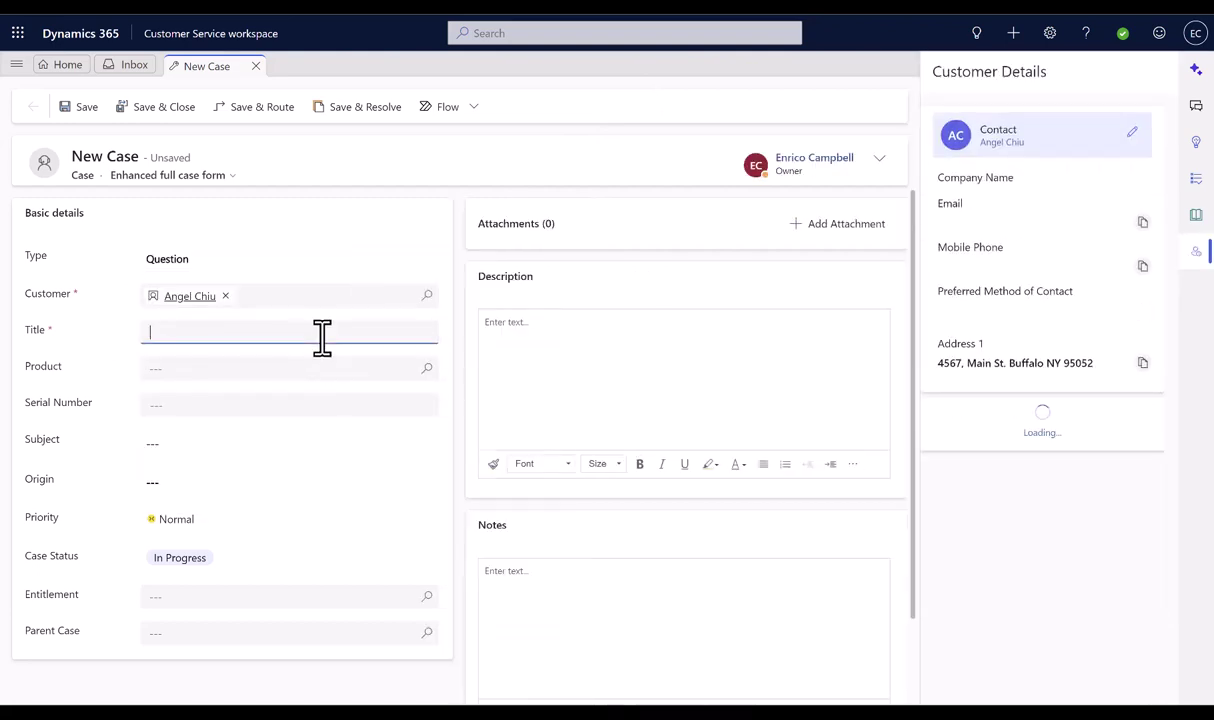
pyautogui.write('How to clean my coffee maker?')
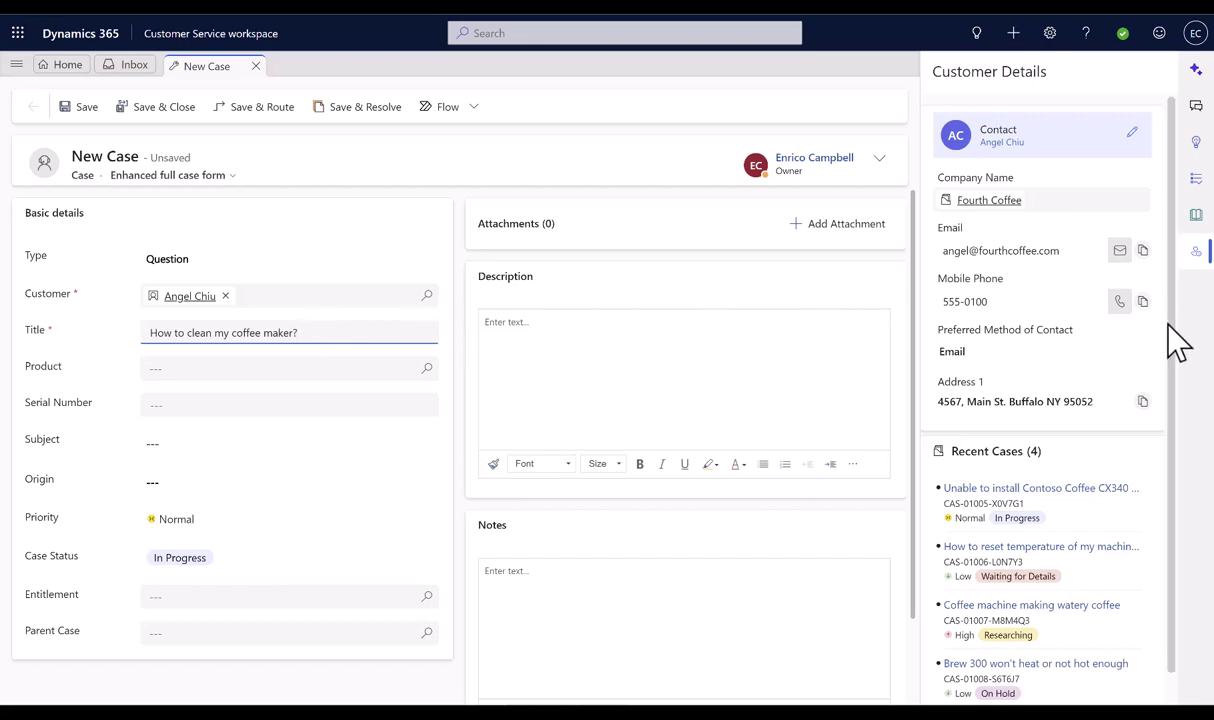
# Step: Edit the contact's mobile phone number in the customer details and save the contact
pyautogui.moveTo(1173, 349)
pyautogui.mouseDown()
pyautogui.moveTo(1173, 371)
pyautogui.moveTo(1185, 357)
pyautogui.mouseUp()
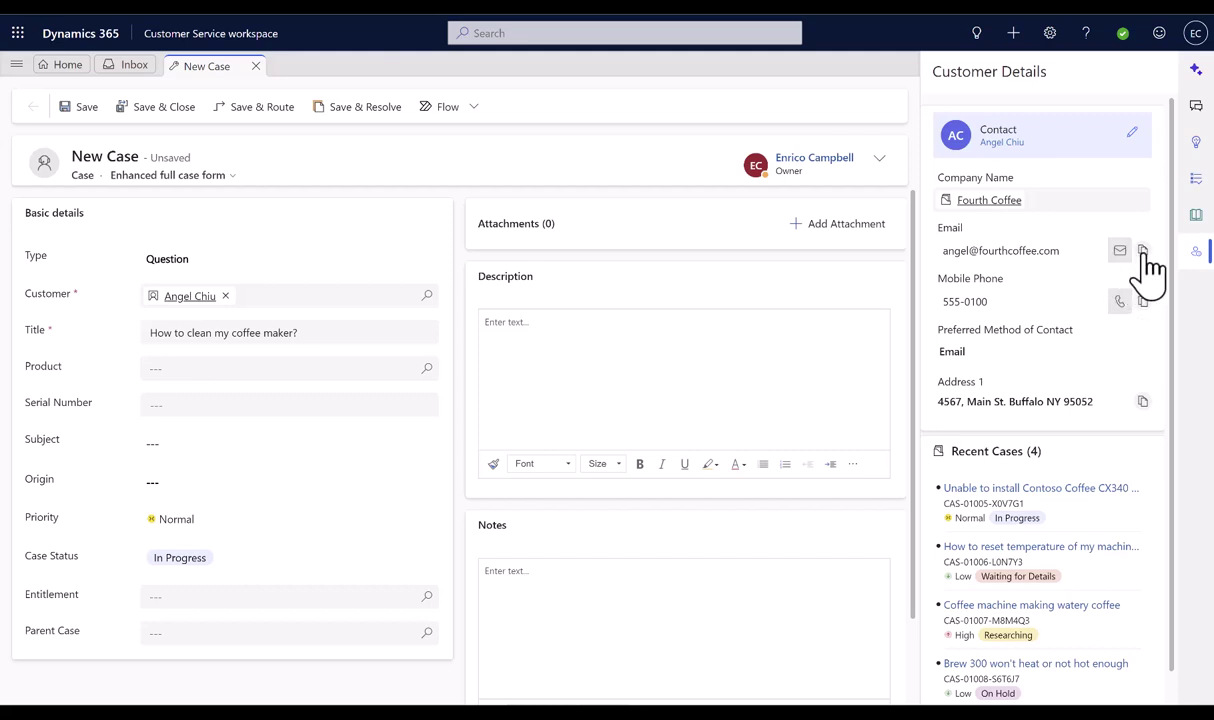
pyautogui.click(1132, 133)
pyautogui.click(999, 300)
pyautogui.press('BackSpace')
pyautogui.press('BackSpace')
pyautogui.press('BackSpace')
pyautogui.press('BackSpace')
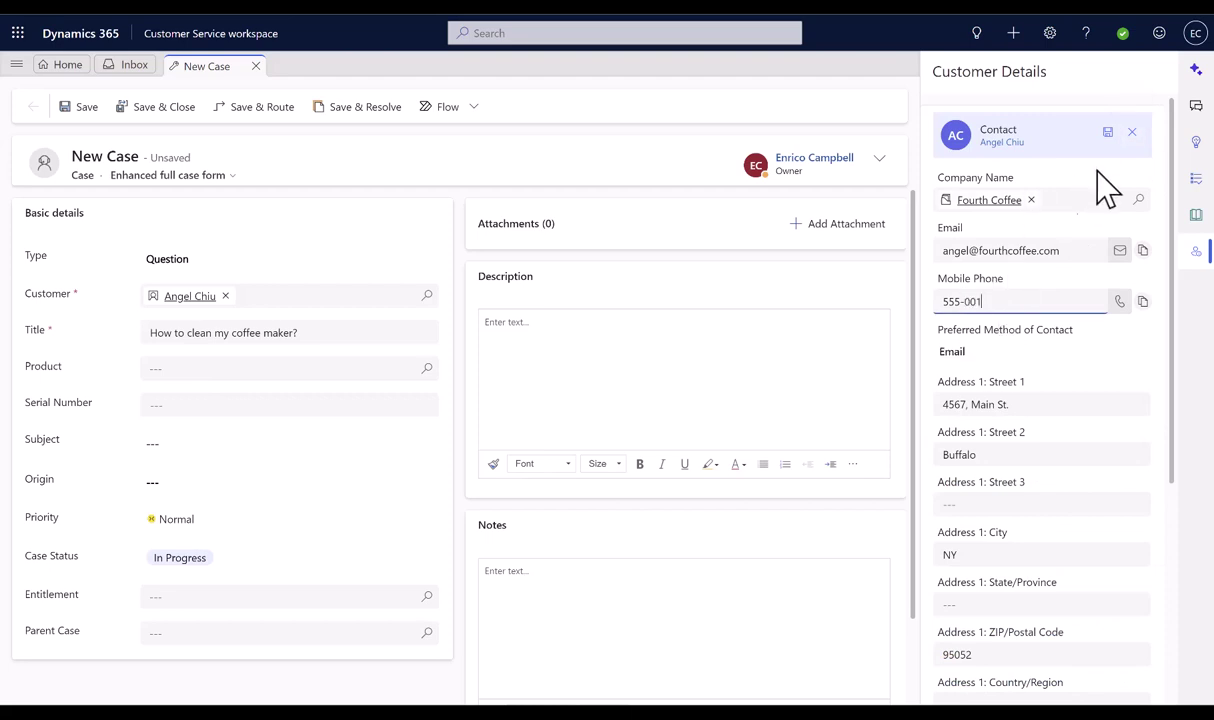
pyautogui.click(1108, 134)
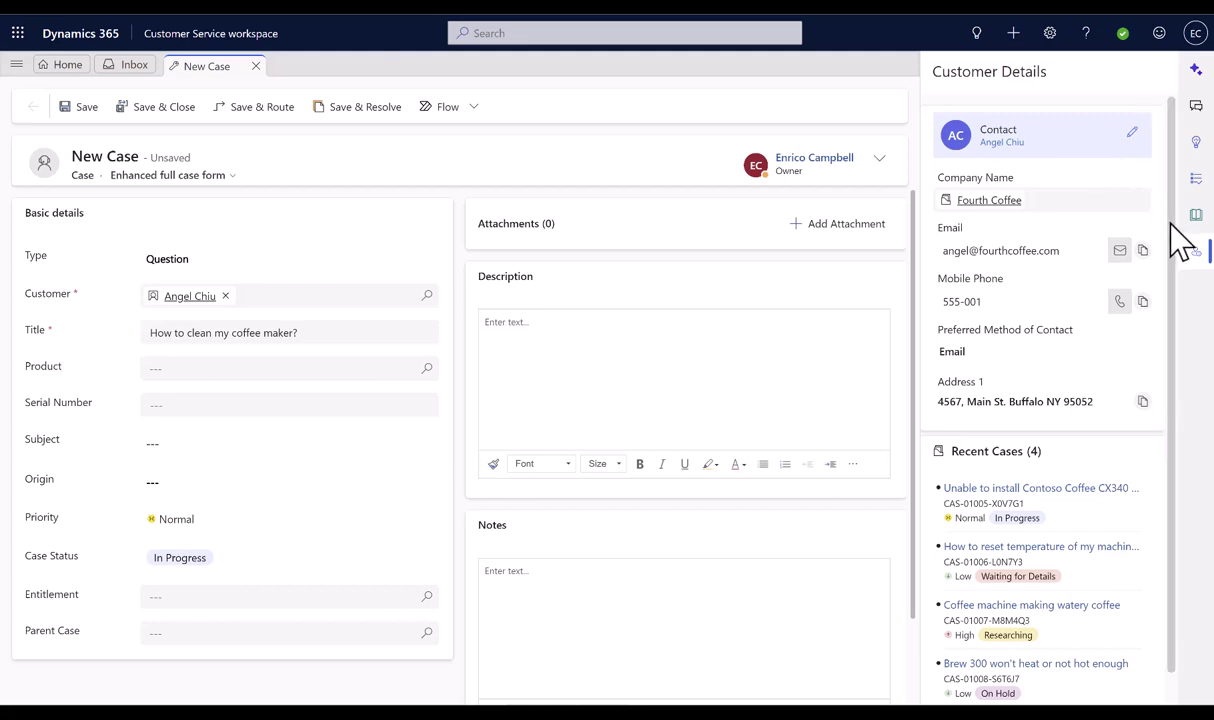
# Step: Enter the case description "I see coffee grounds in my coffee. How do I clean my coffee machine?"
pyautogui.scroll(-1, 1178, 262)
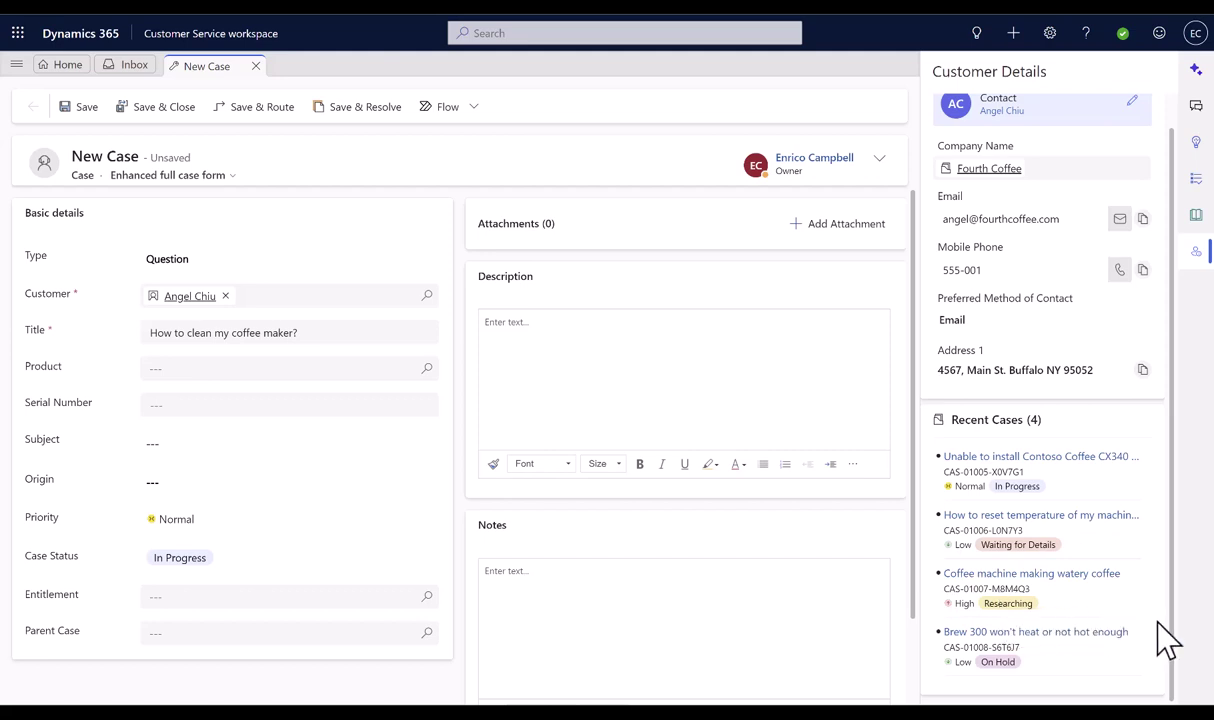
pyautogui.click(500, 320)
pyautogui.write('I see coffee grounds in my coffee. How do I clean my coffee machine?')
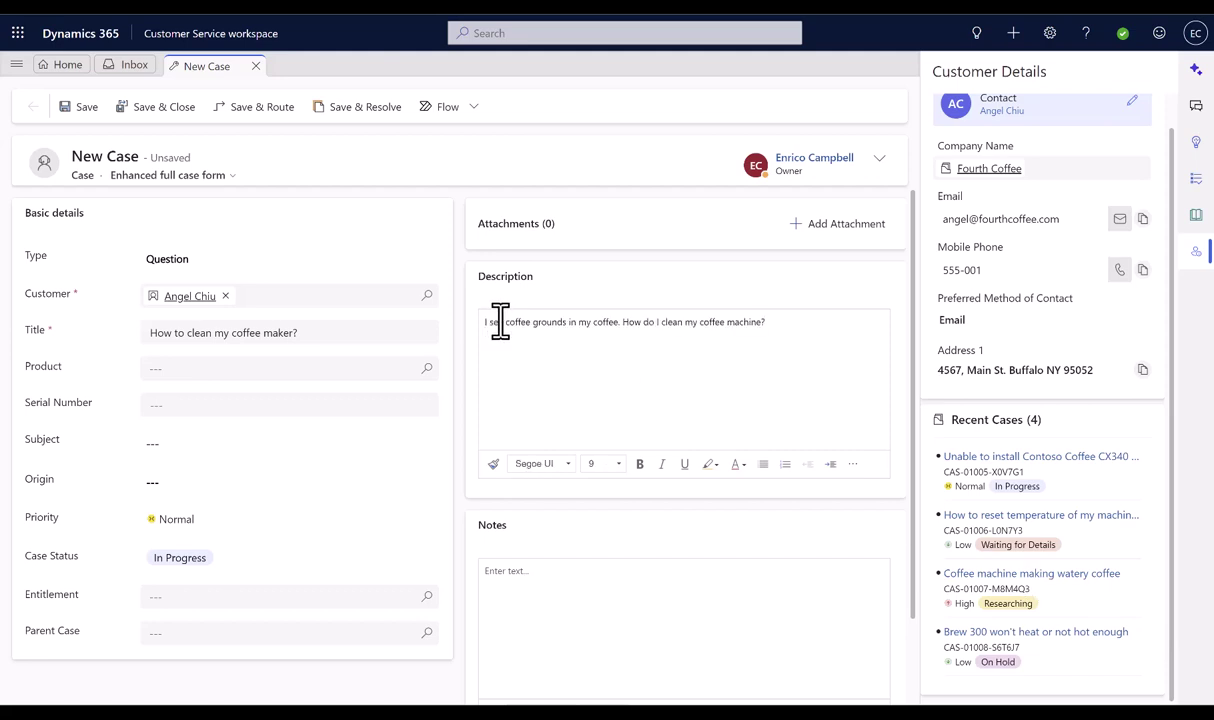
# Step: Insert the coffee machine picture into the case description and set the priority to High and the case status to Researching
pyautogui.moveTo(512, 371); pyautogui.dragTo(540, 348)
pyautogui.click(216, 520)
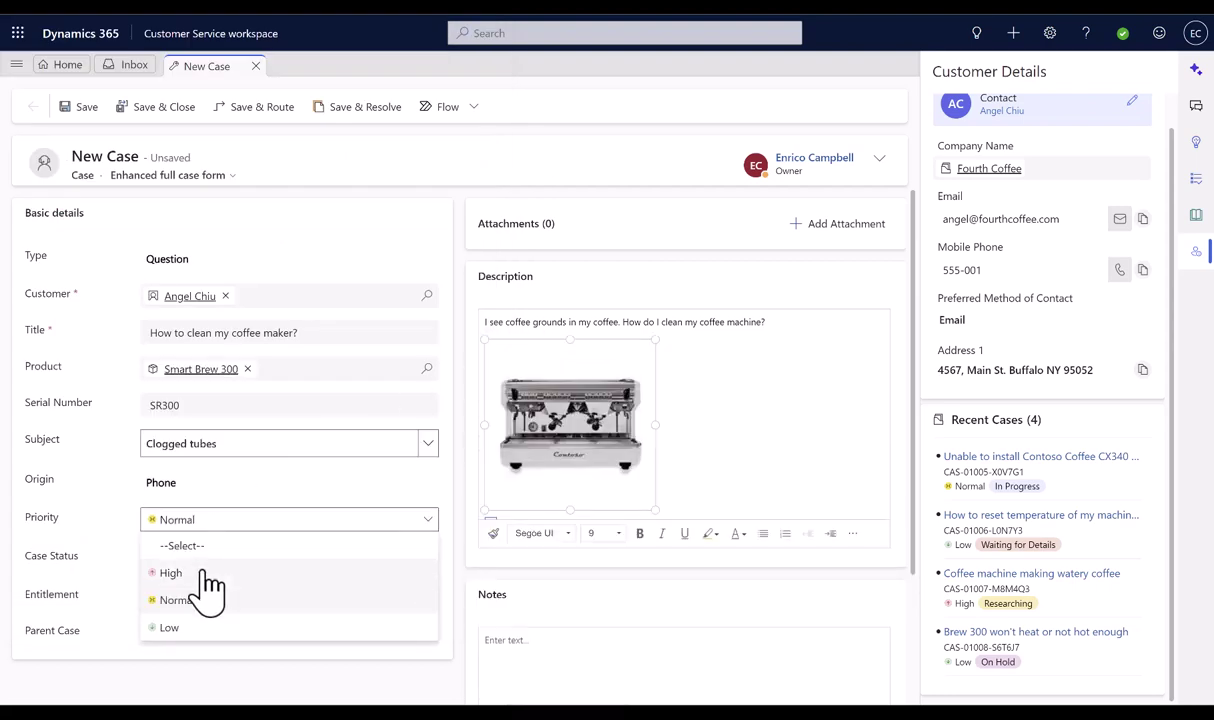
pyautogui.click(203, 573)
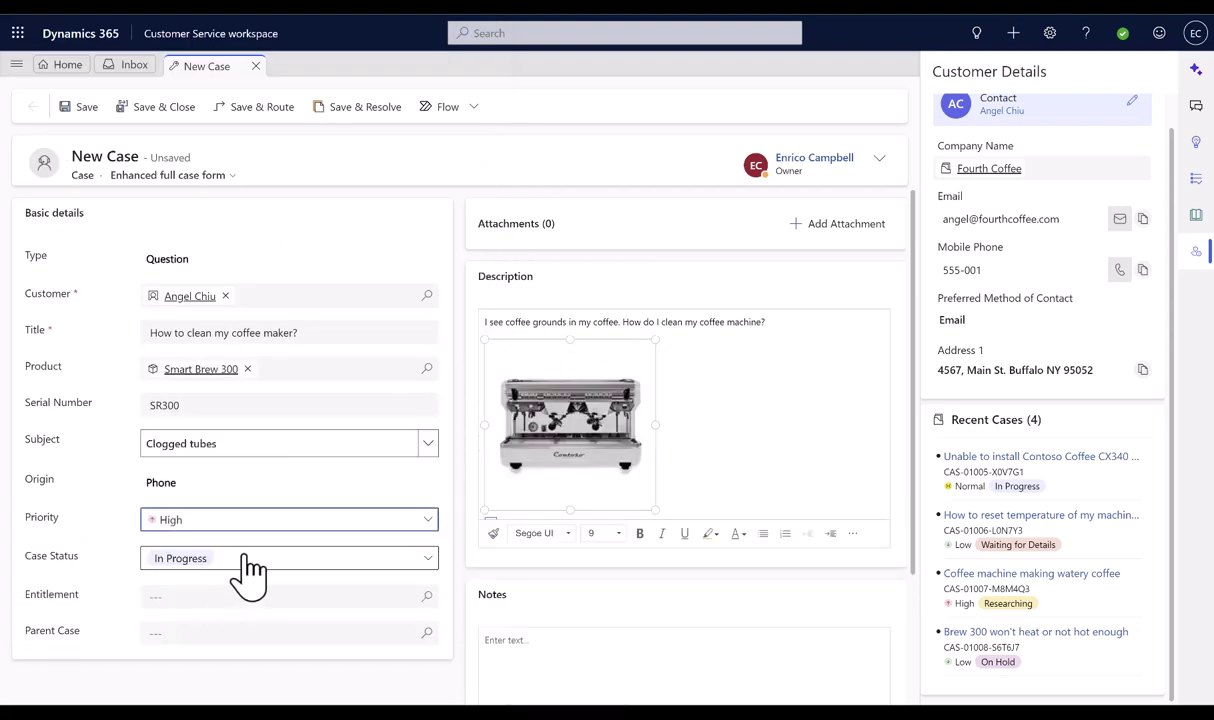
pyautogui.click(244, 559)
pyautogui.click(182, 666)
# Step: Enter the note "Shared that the customer needs to clean the machine every 3 months. Also, shared the steps to descale the machine."
pyautogui.click(504, 645)
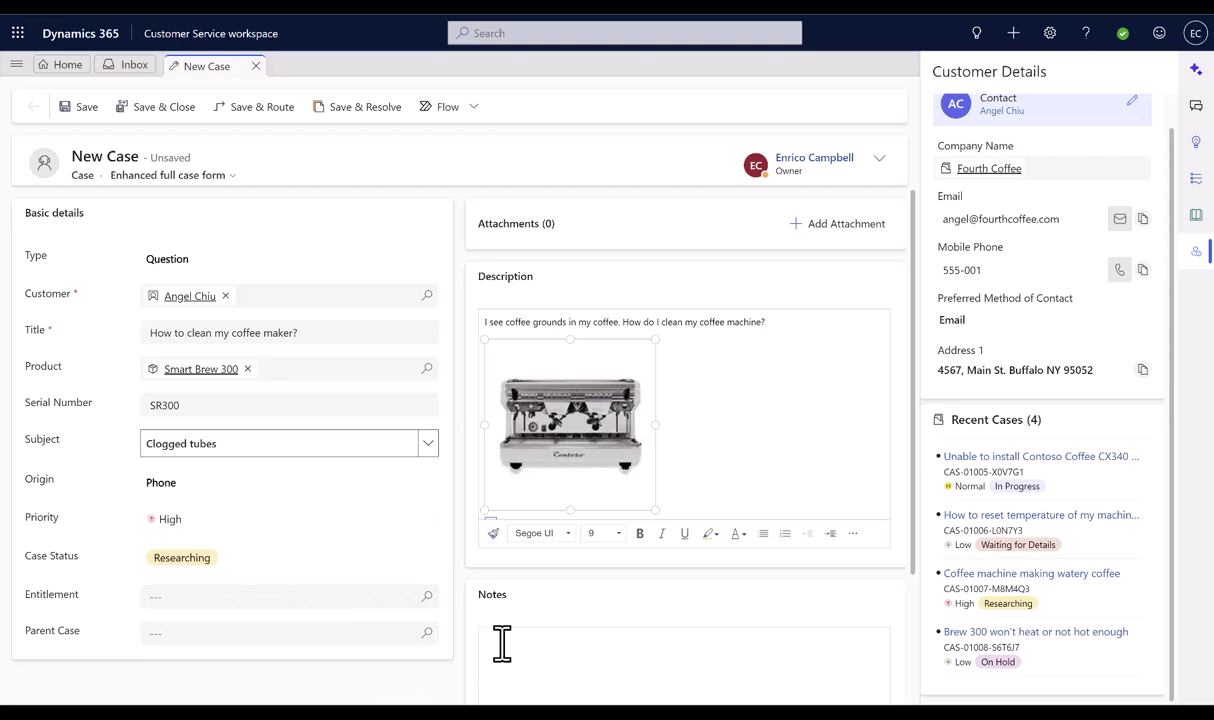
pyautogui.write('Shared that the customer needs to clean the machine every 3 months. Also, shared the steps to descale the machine.')
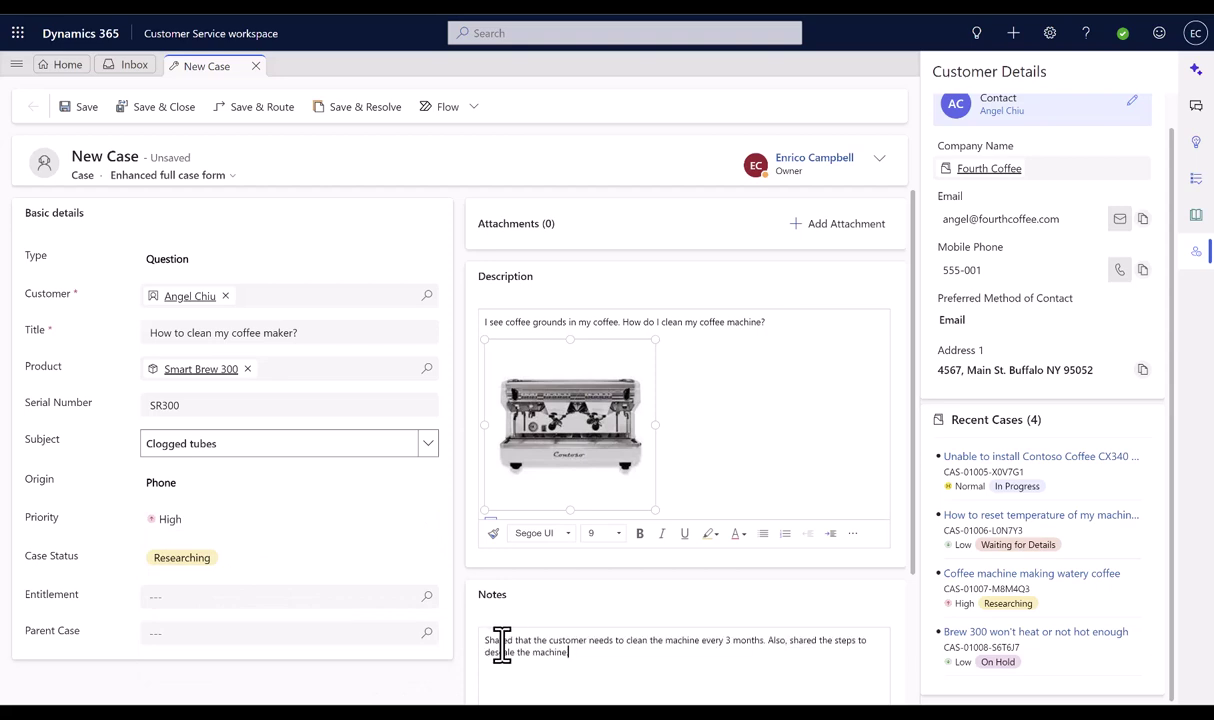
# Step: Attach all three files to the case: the Smart Brew 3000 picture, the descaling steps PDF and the coffee grounds troubleshooting guide
pyautogui.click(830, 226)
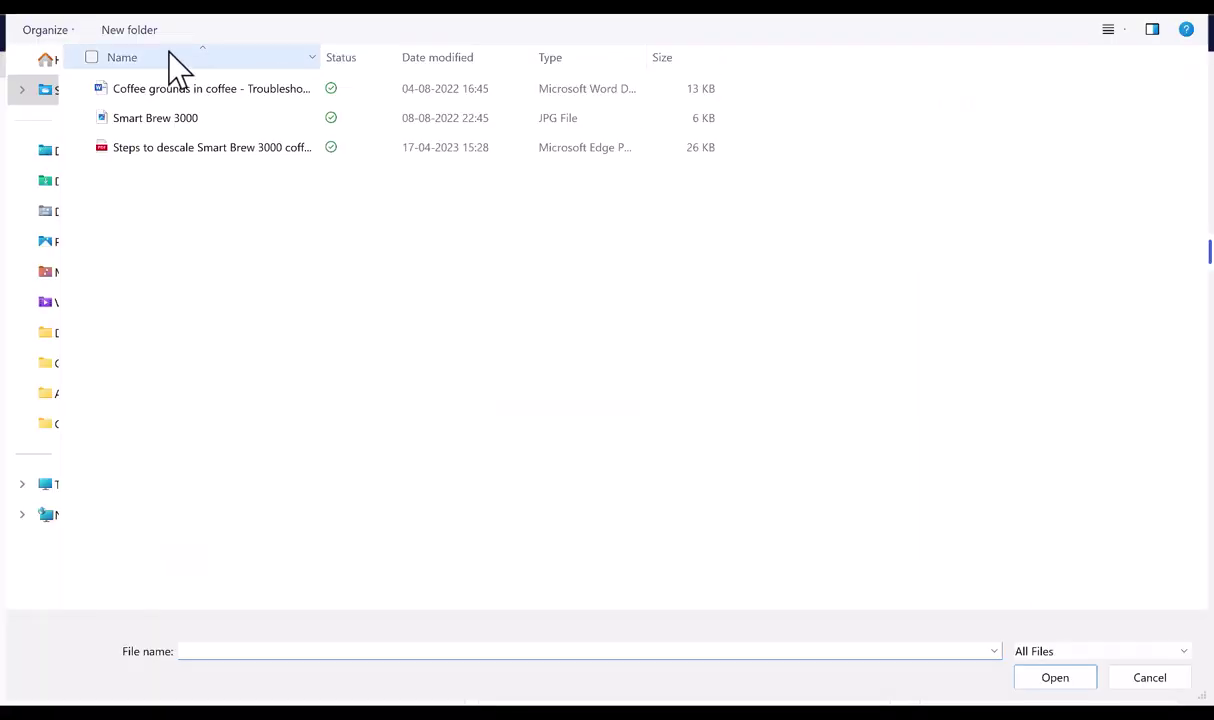
pyautogui.click(72, 86)
pyautogui.hotkey('ctrl', 'a')
pyautogui.click(1040, 686)
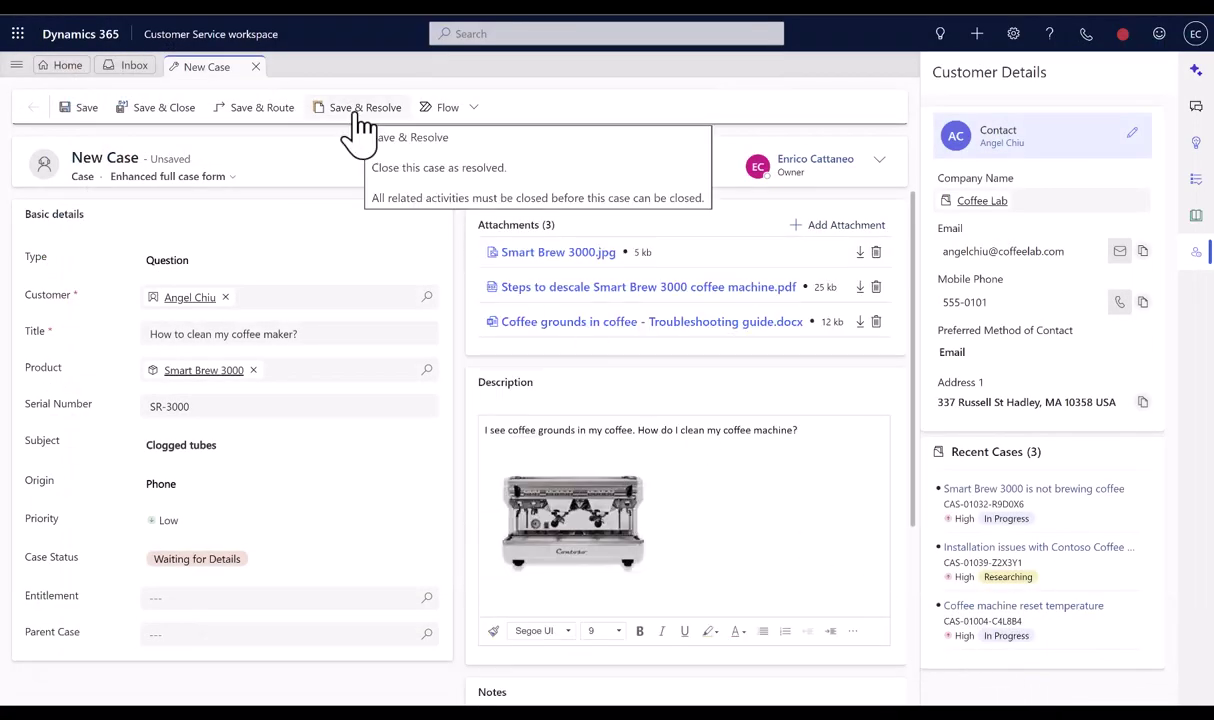
# Step: Save and resolve the case with the resolution "Provided cleaning steps"
pyautogui.click(358, 112)
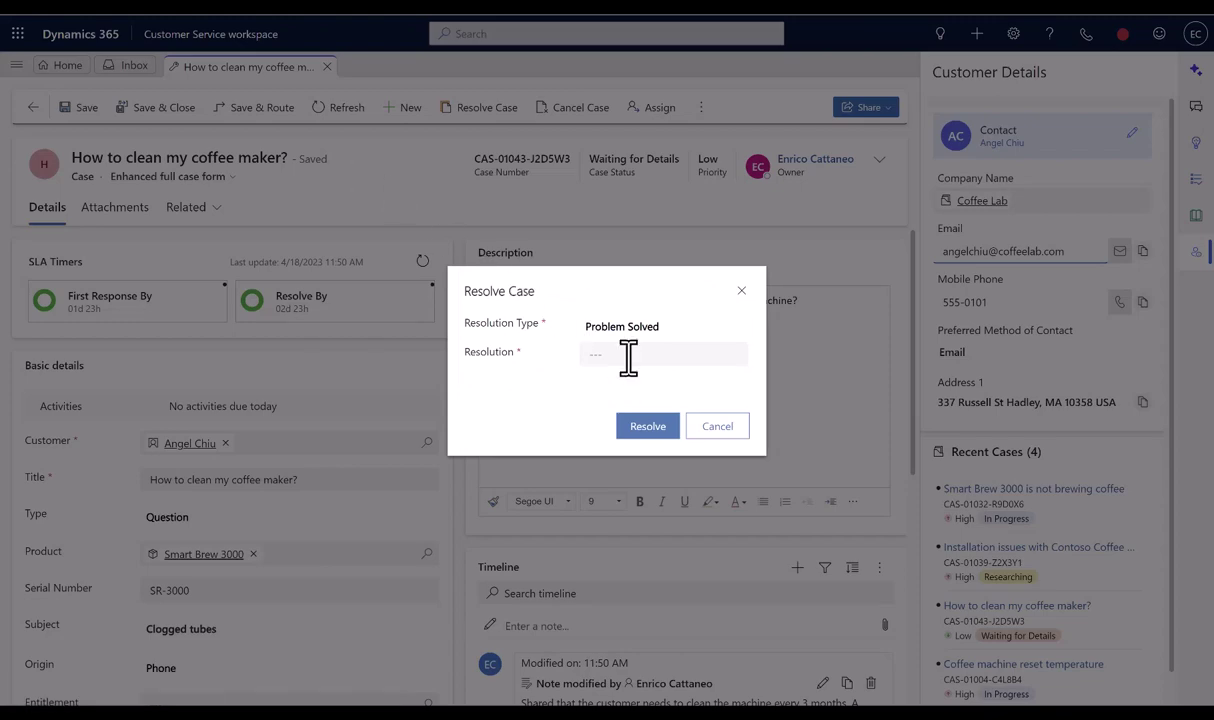
pyautogui.click(628, 357)
pyautogui.write('Provided cleaning steps')
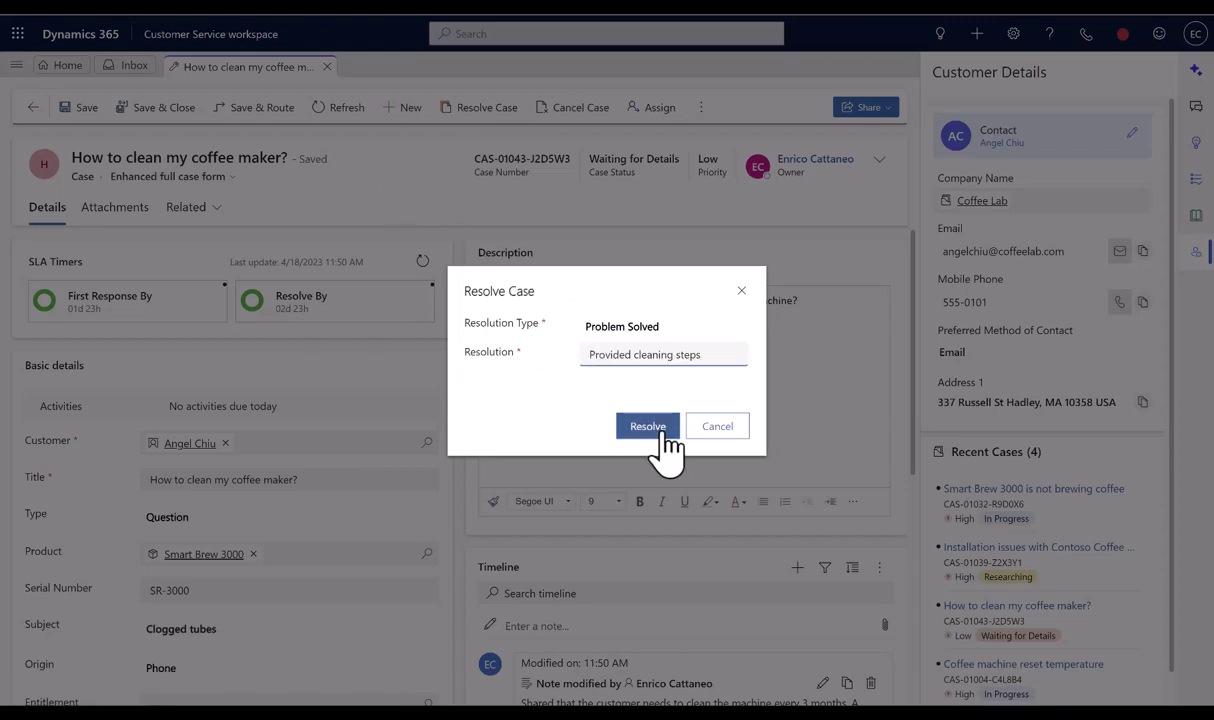
pyautogui.click(660, 430)
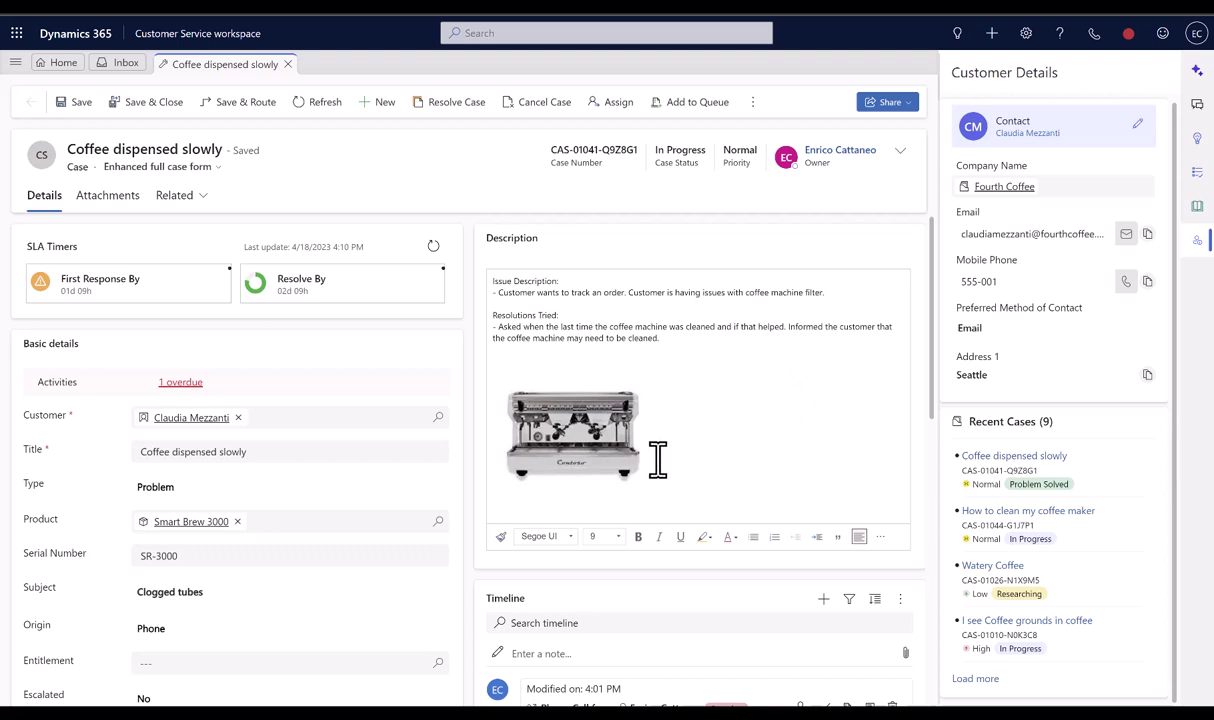
pyautogui.click(573, 442)
pyautogui.click(818, 438)
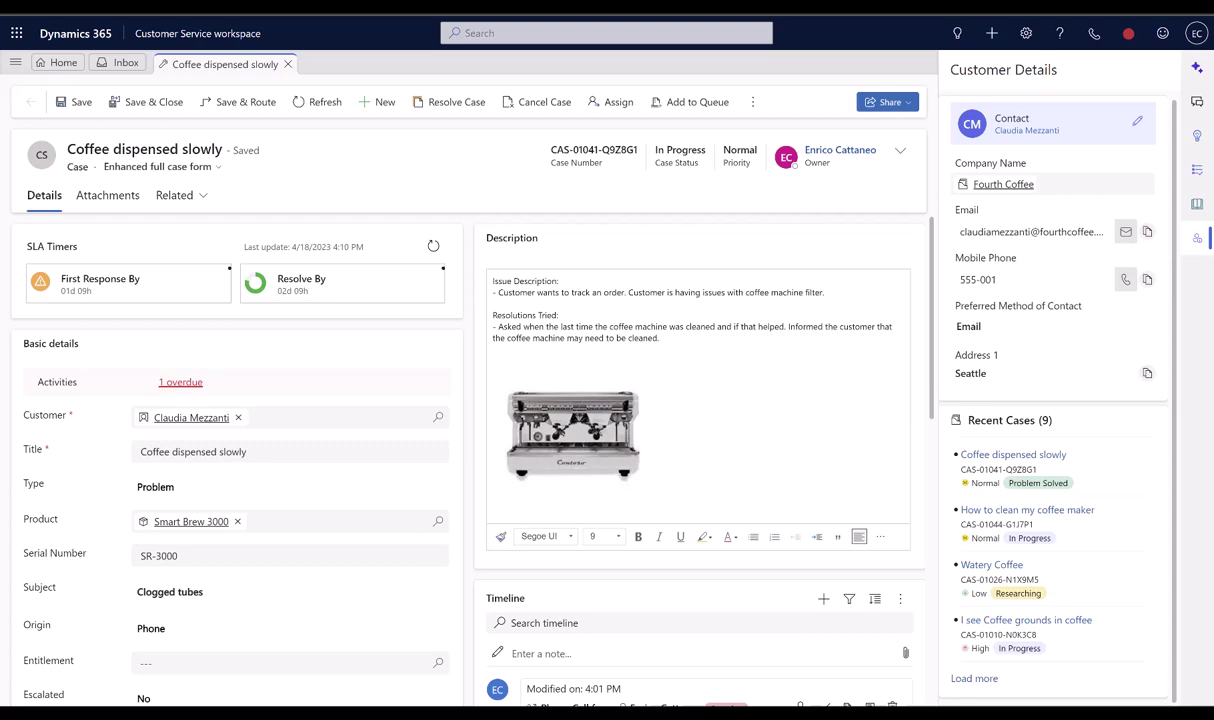
# Step: Look up the support agent by "mark" and set that agent as Worked by in the case's queue item details
pyautogui.scroll(-10, 478, 407)
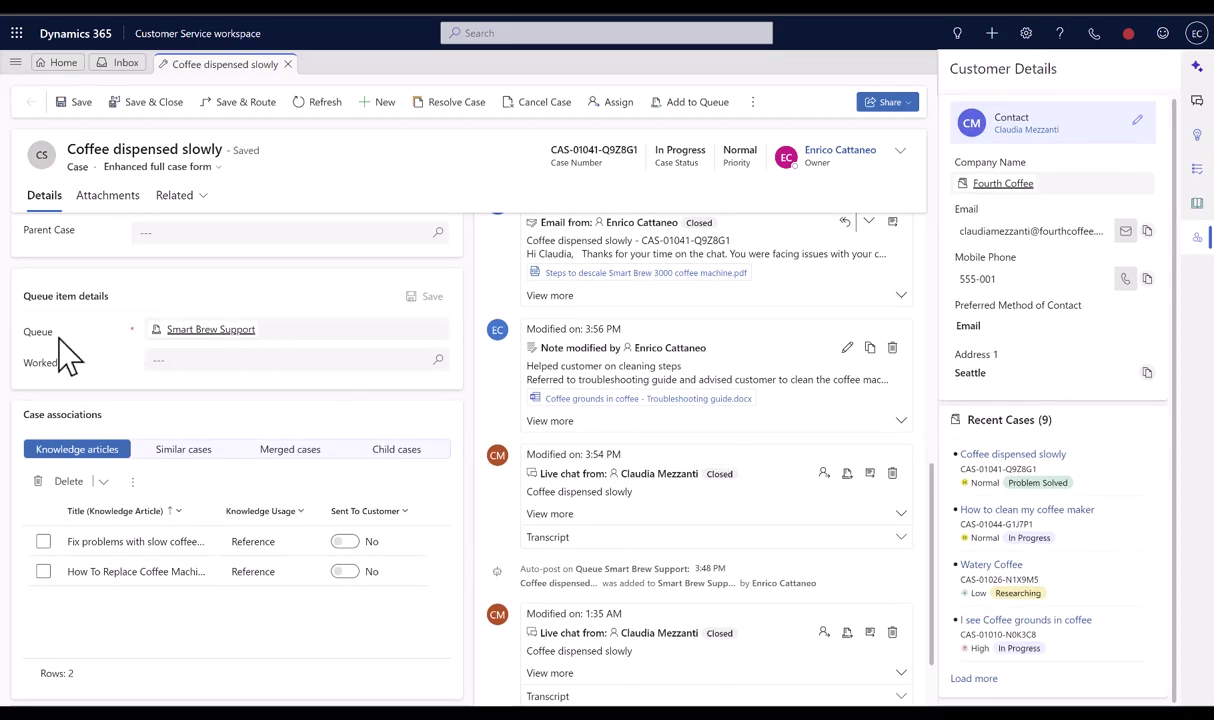
pyautogui.click(267, 356)
pyautogui.write('ma')
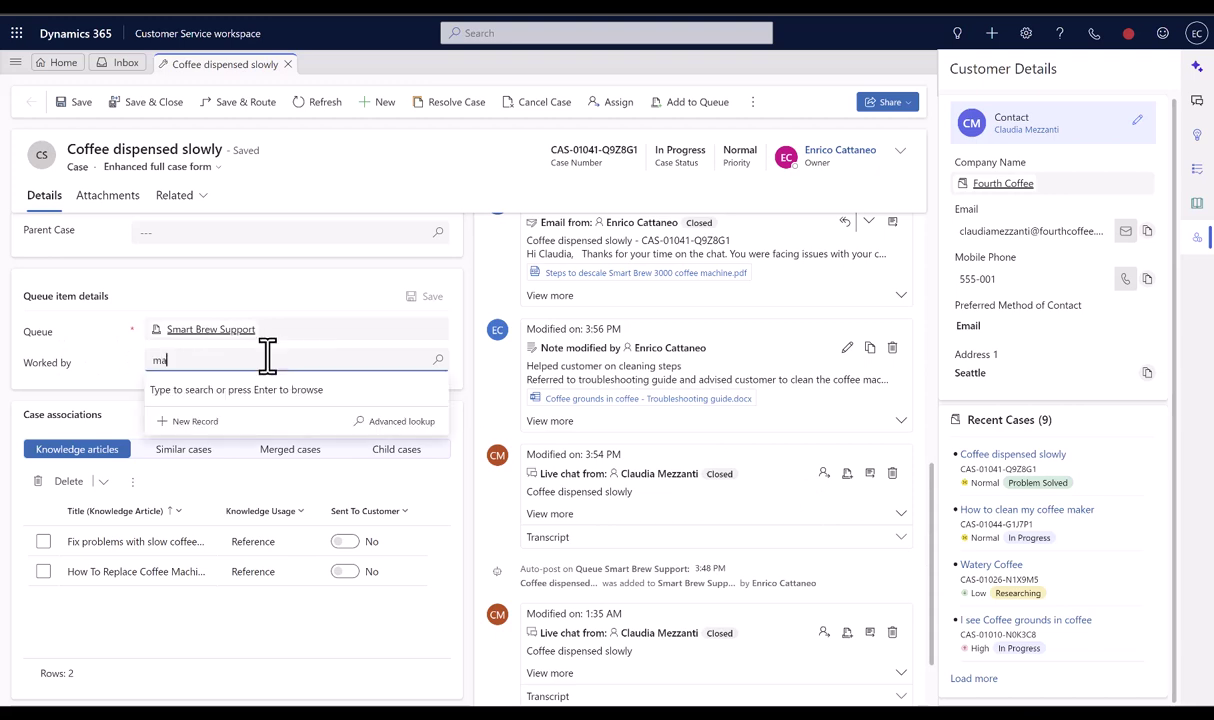
pyautogui.write('rk')
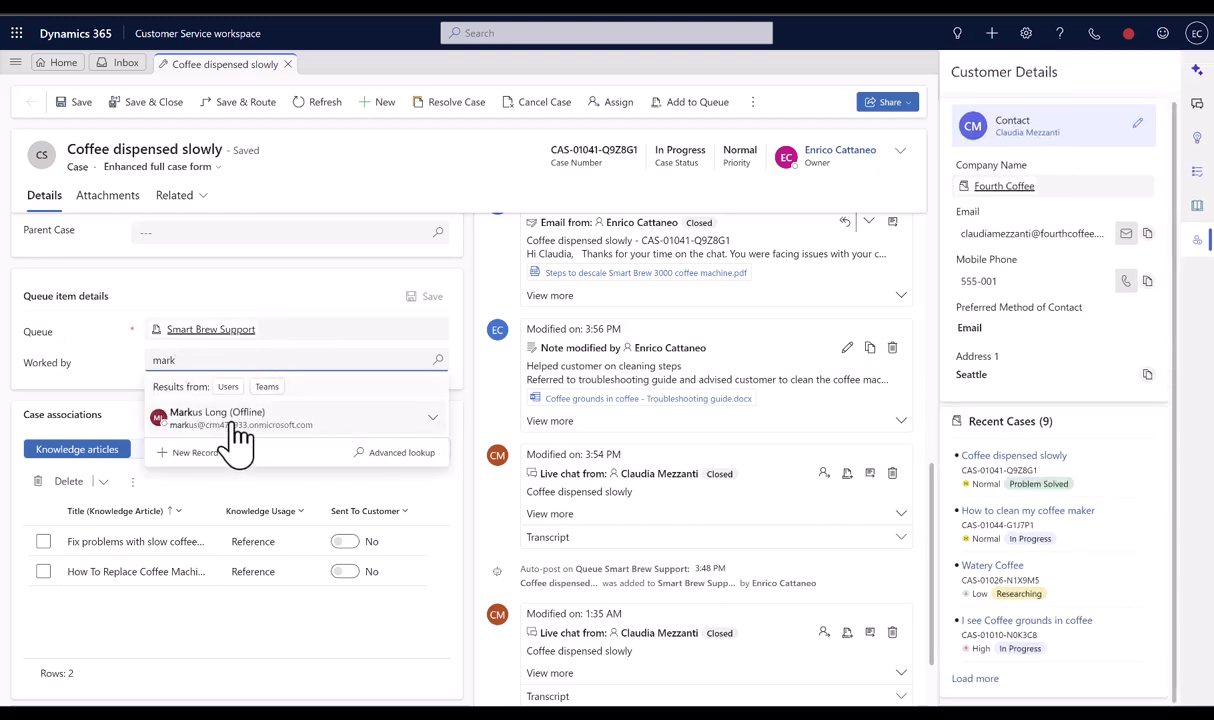
pyautogui.click(230, 413)
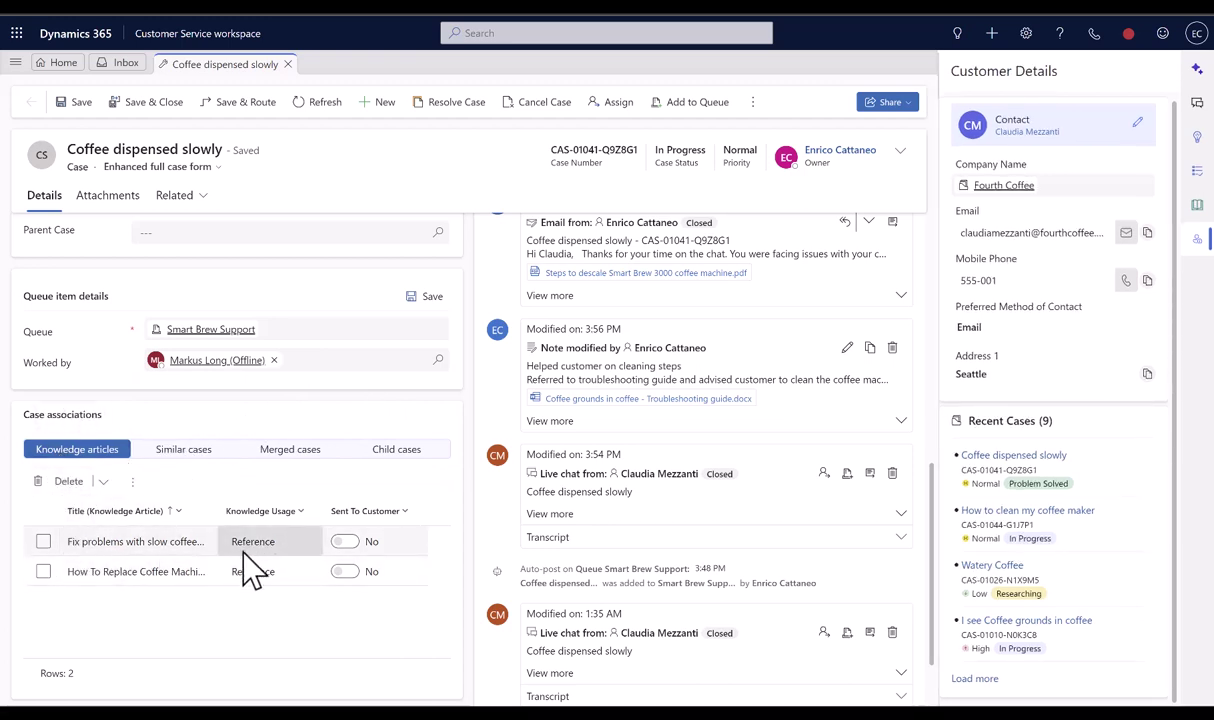
# Step: Review the similar, merged and child cases associated with the "Coffee dispensed slowly" case
pyautogui.click(195, 452)
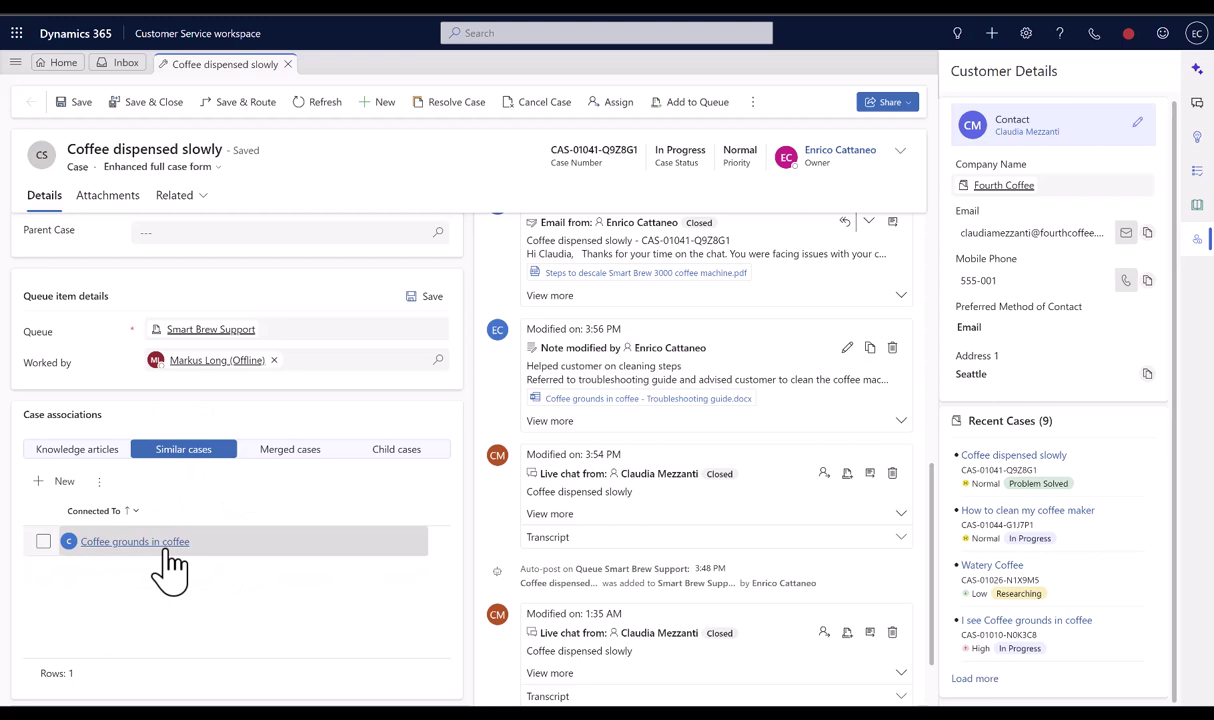
pyautogui.click(245, 452)
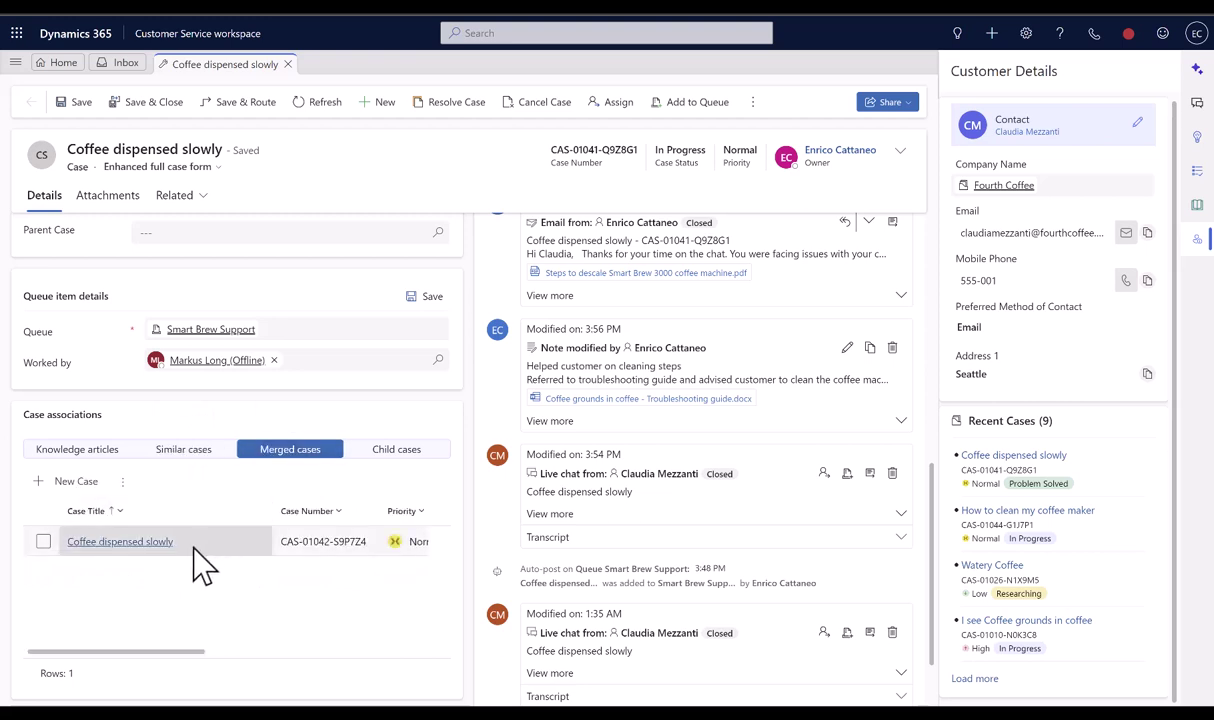
pyautogui.press('Right')
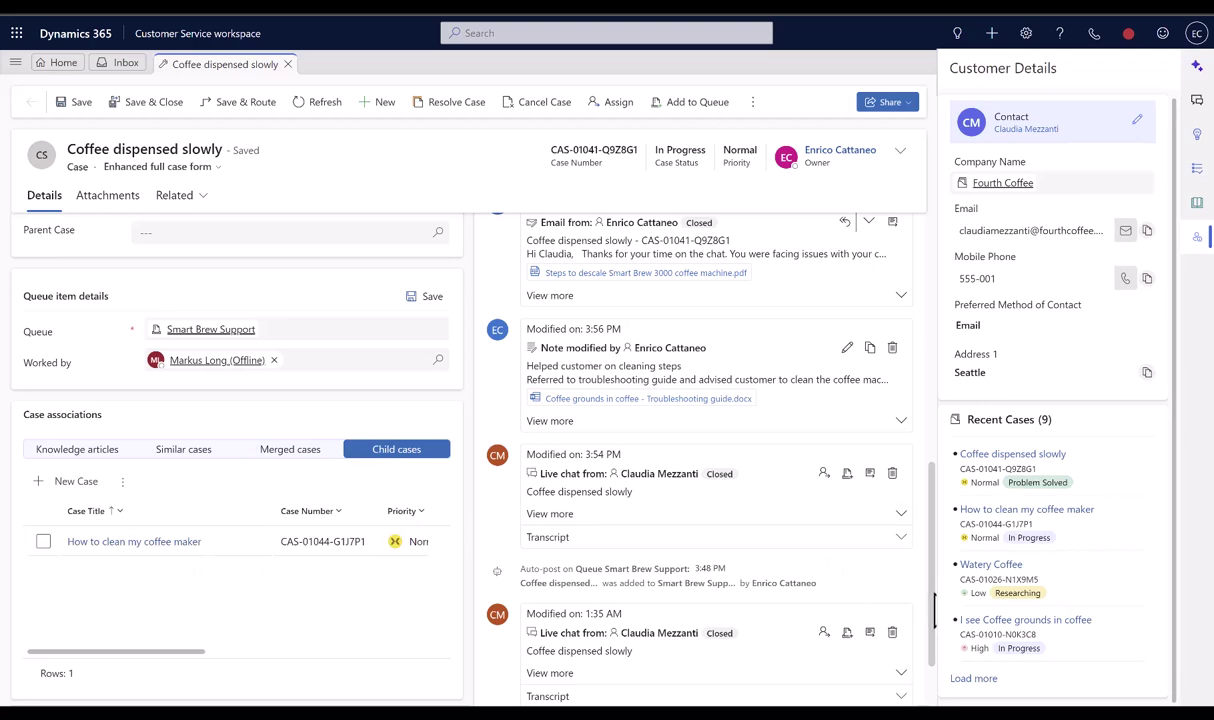
# Step: Open the case's overdue activities and close the "Follow up with customer" phone call
pyautogui.scroll(10, 493, 330)
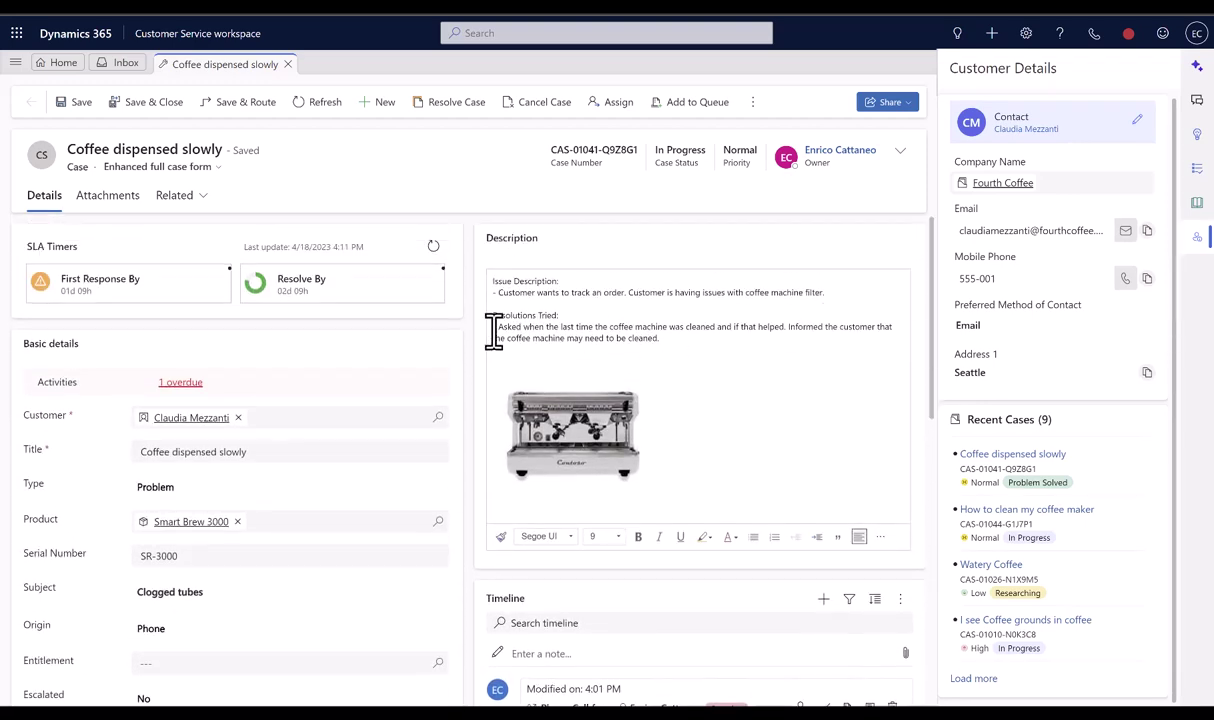
pyautogui.moveTo(182, 386)
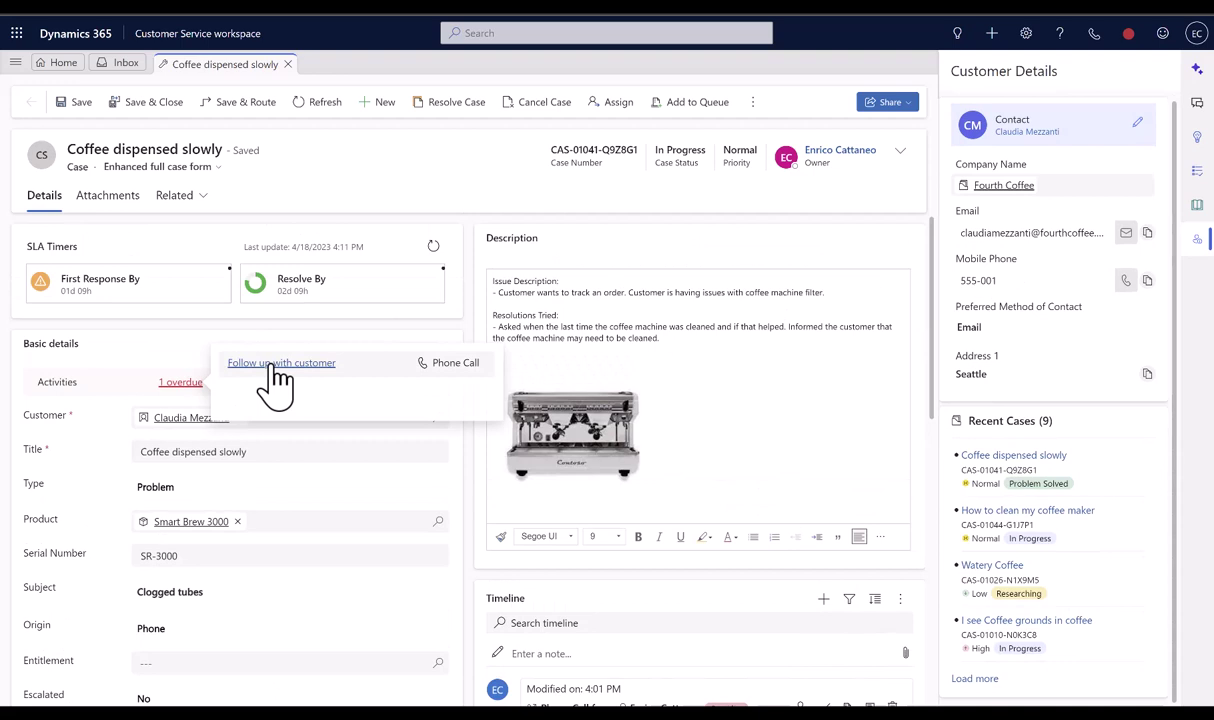
pyautogui.click(200, 382)
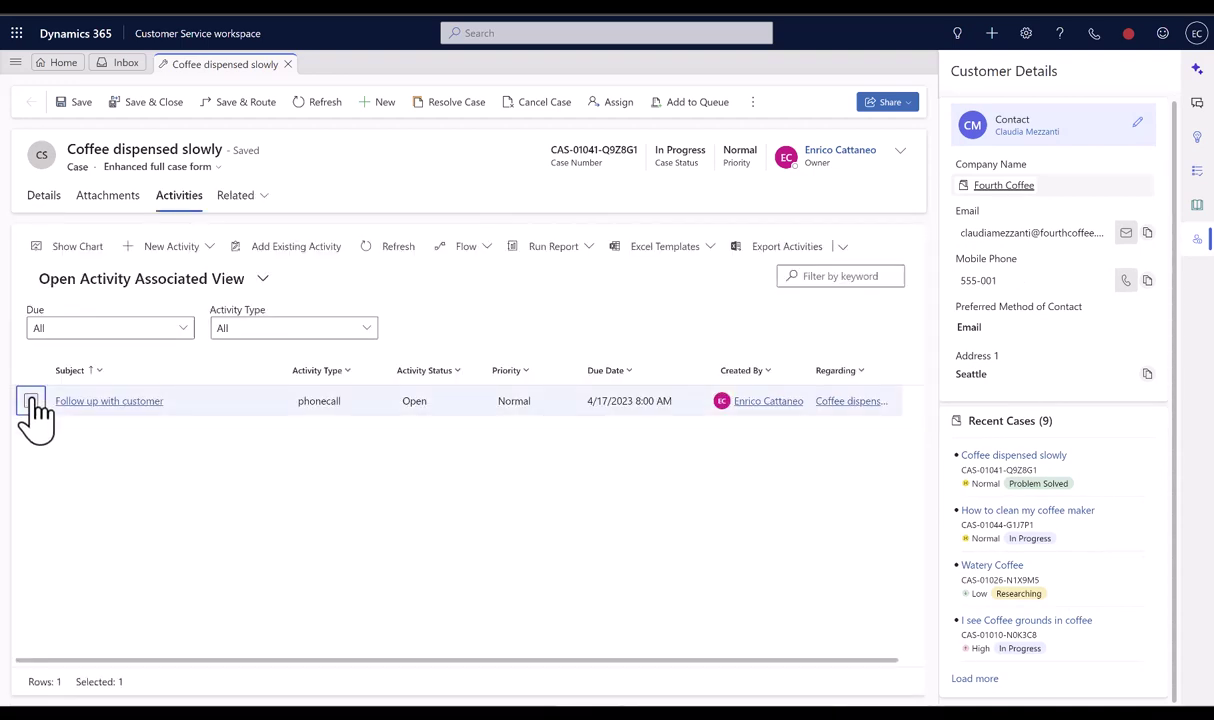
pyautogui.click(31, 402)
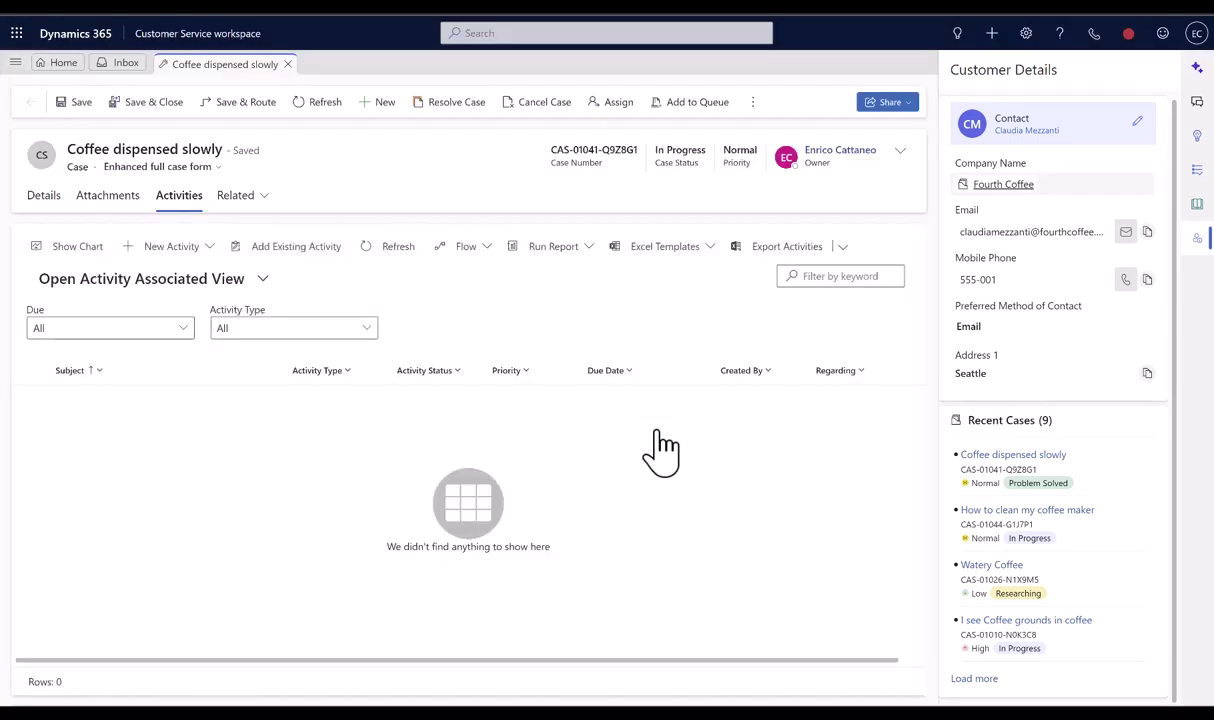
# Step: Select all attachments of the "Coffee dispensed slowly" case and download them
pyautogui.click(108, 195)
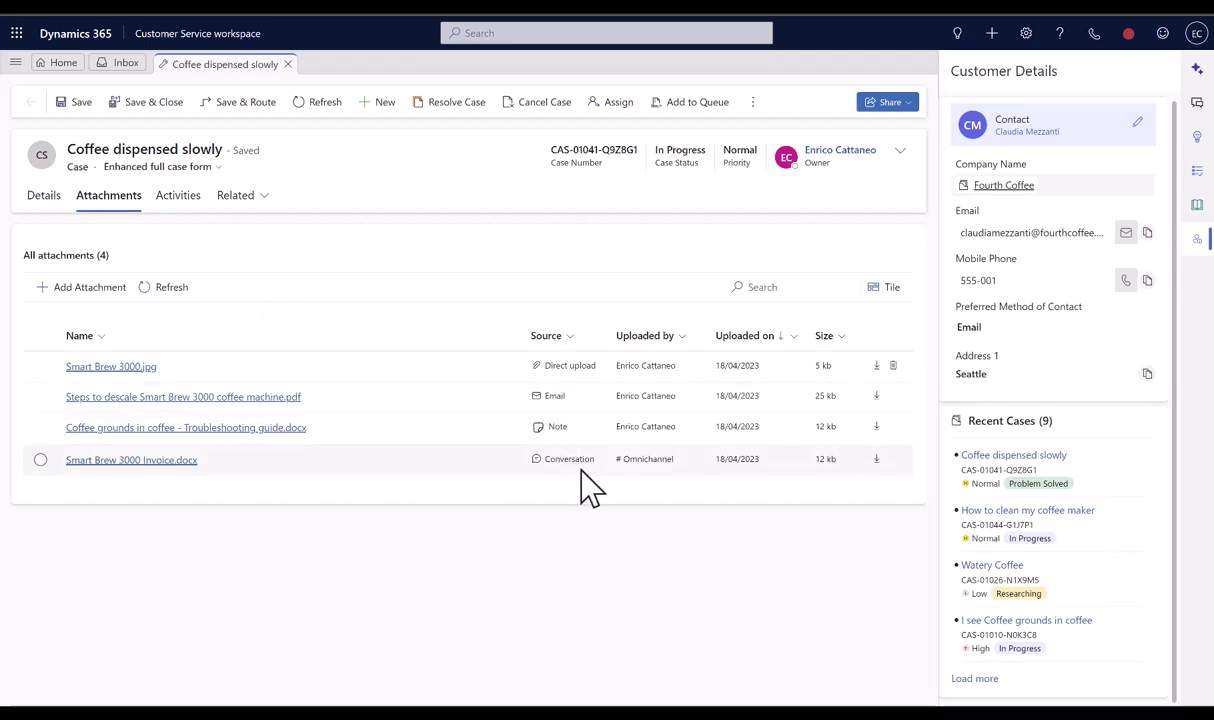
pyautogui.click(40, 335)
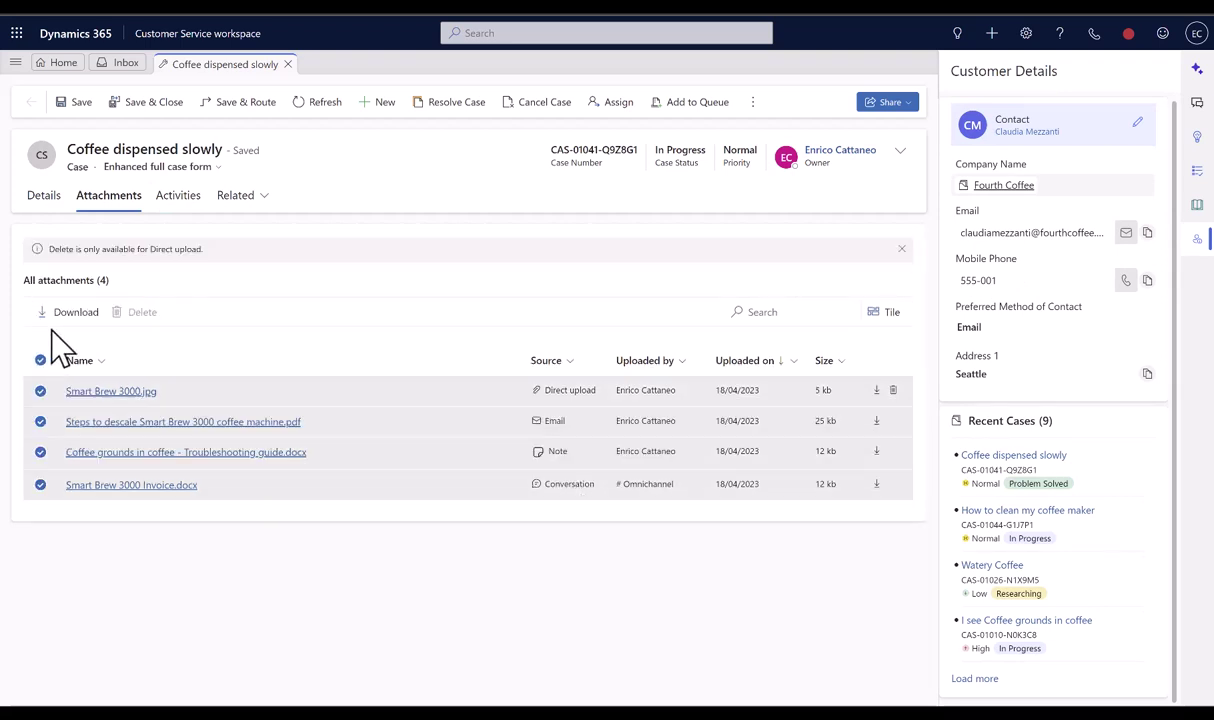
pyautogui.click(70, 313)
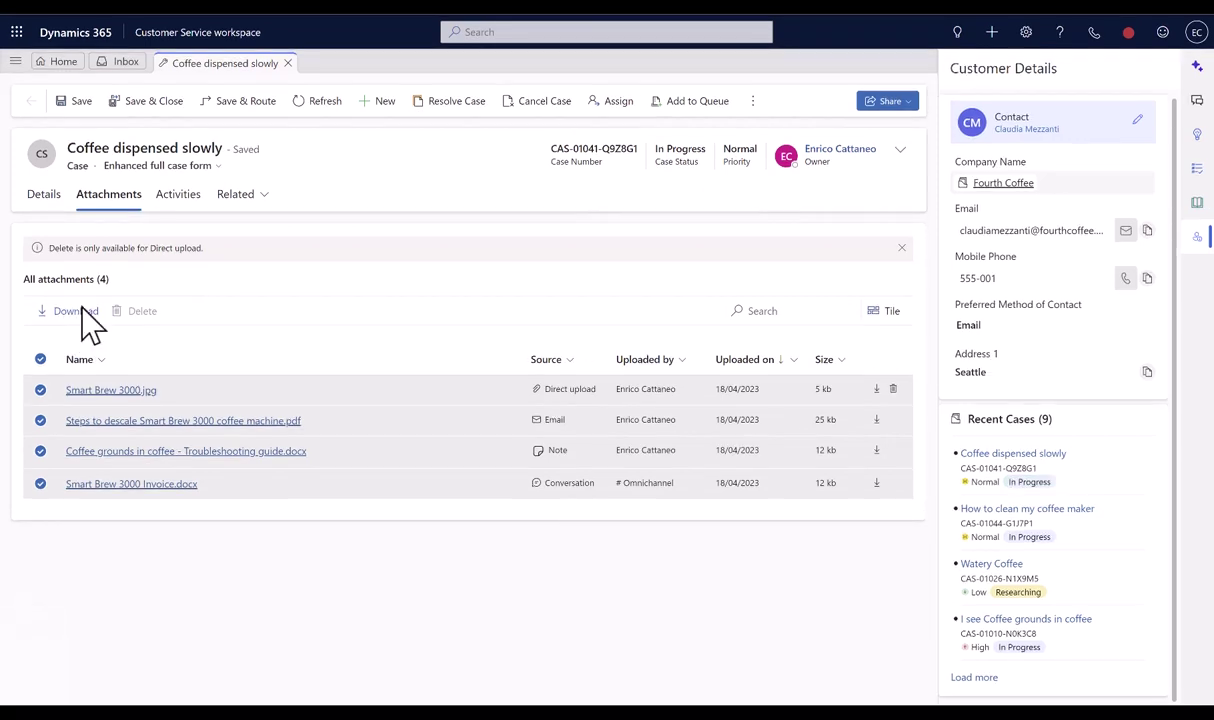
# Step: Resolve the "Coffee dispensed slowly" case with the resolution "Shared cleaning steps"
pyautogui.click(432, 110)
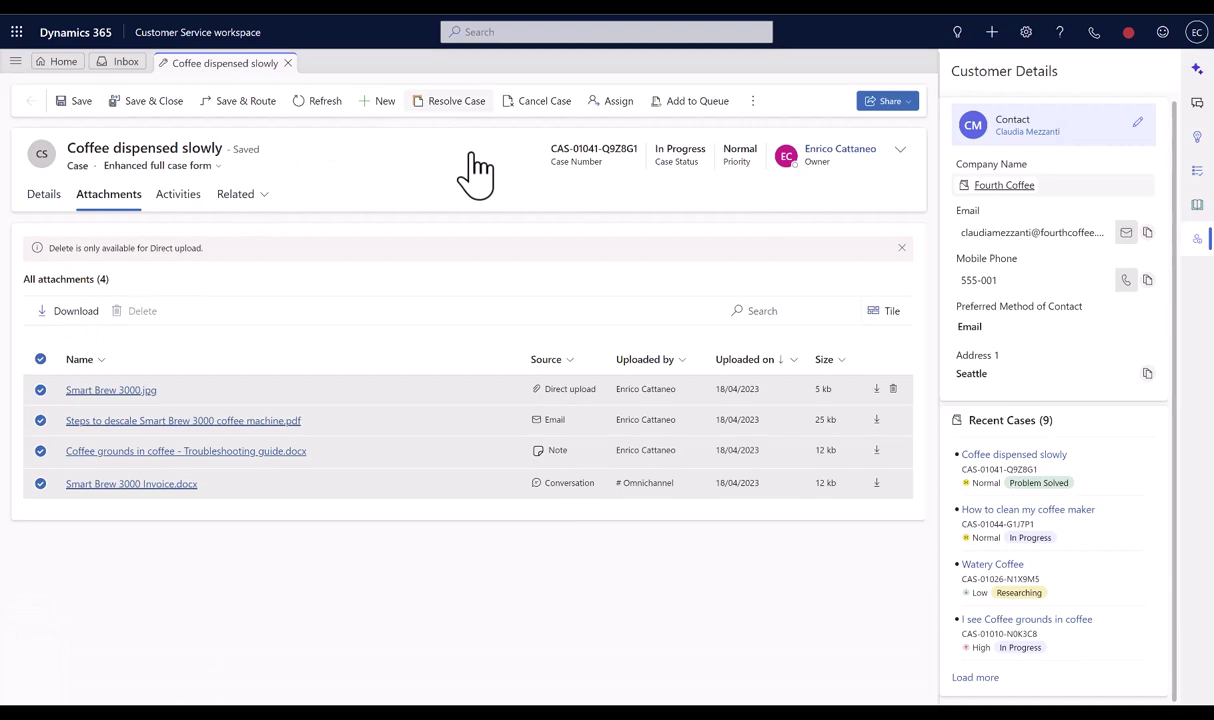
pyautogui.click(664, 355)
pyautogui.write('Shared cleaning steps')
pyautogui.click(630, 423)
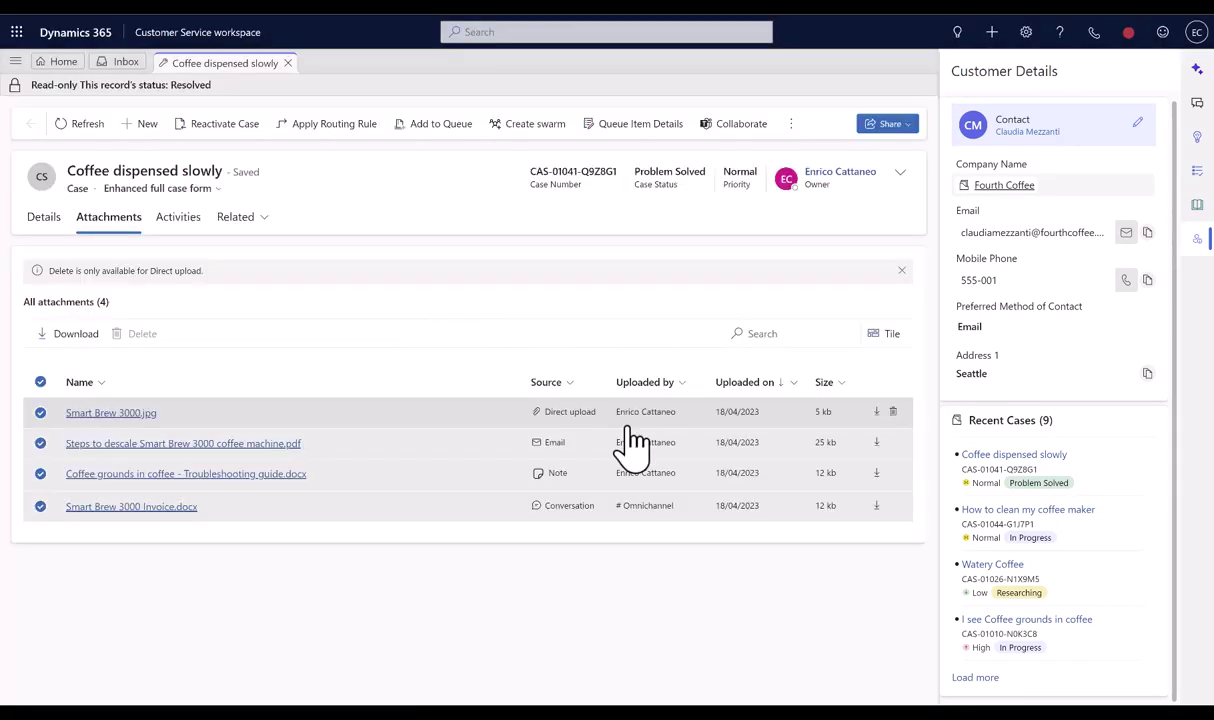